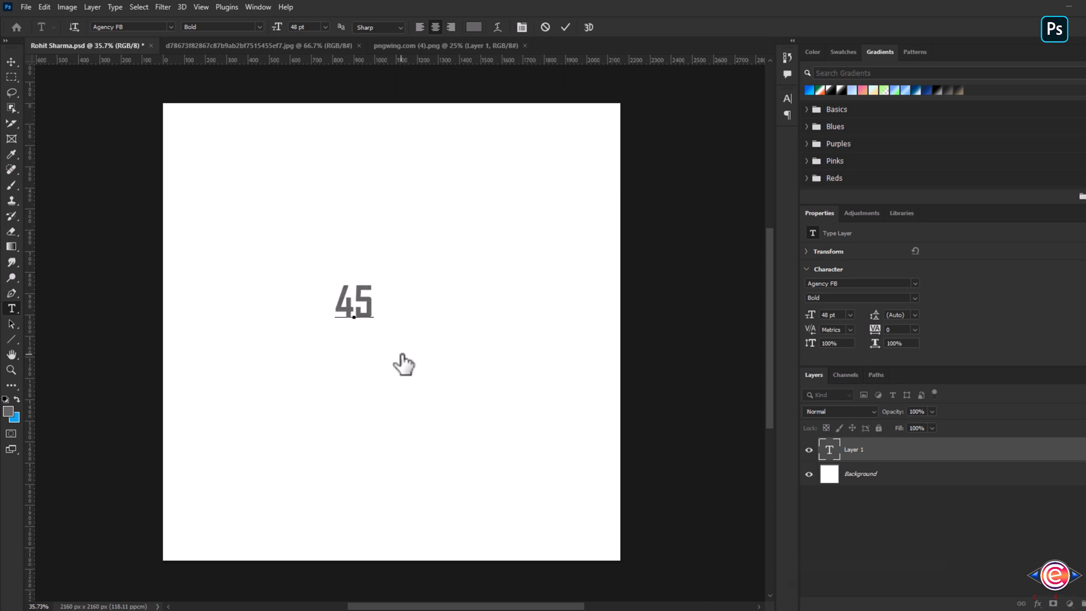
# - Change the 45 text colour to bright blue in the Color Picker
pyautogui.click(938, 459)
pyautogui.click(938, 454)
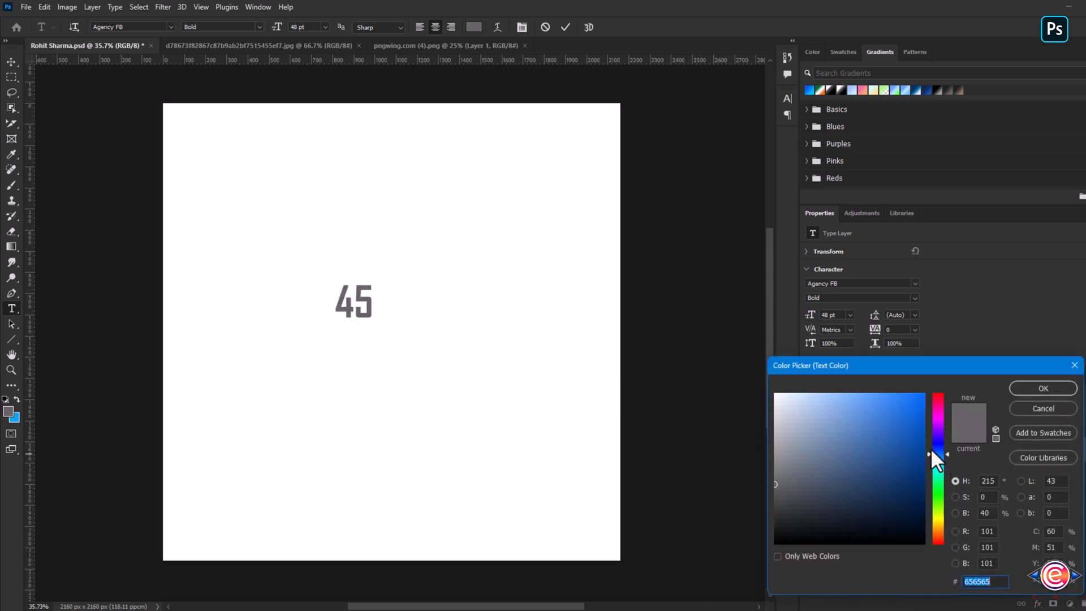
pyautogui.moveTo(906, 396); pyautogui.dragTo(908, 382)
pyautogui.click(1023, 390)
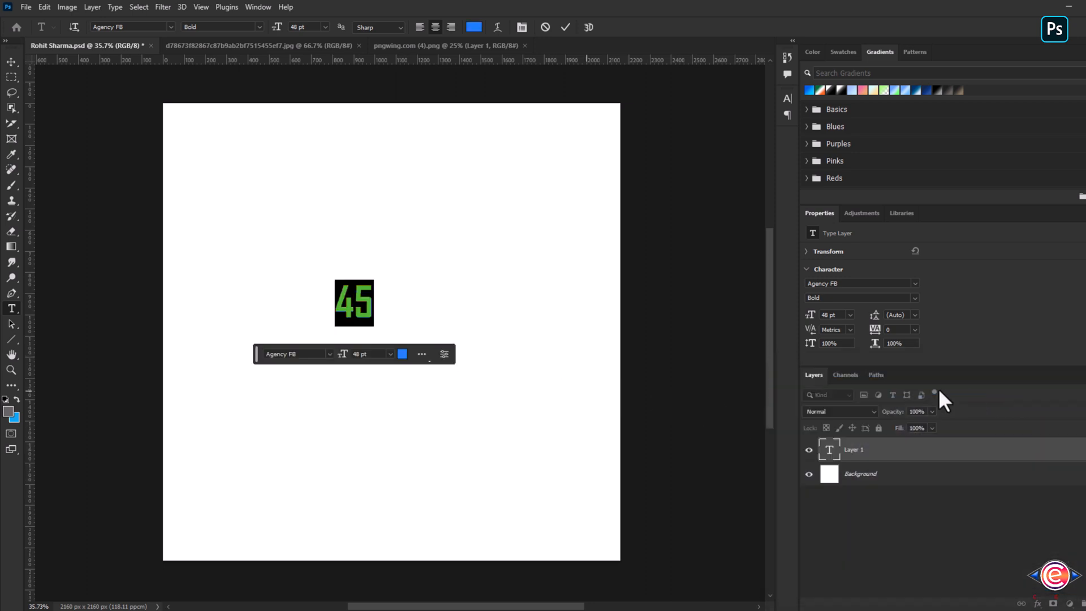
pyautogui.click(572, 381)
# - Scale the 45 text up with Free Transform so it fills most of the canvas
pyautogui.hotkey('ctrl', 't')
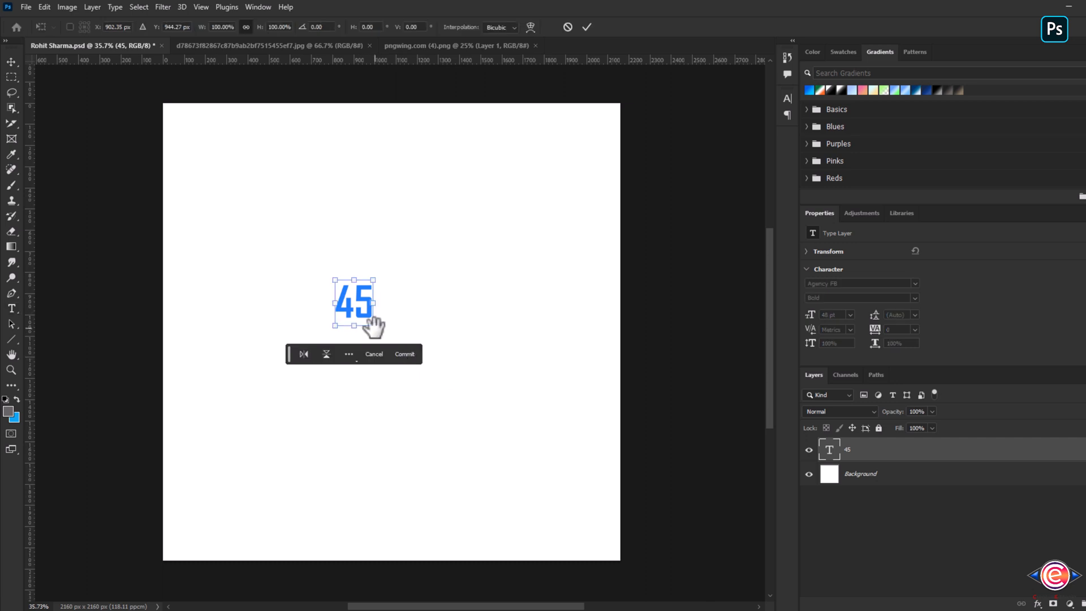
pyautogui.moveTo(373, 324); pyautogui.dragTo(524, 485)
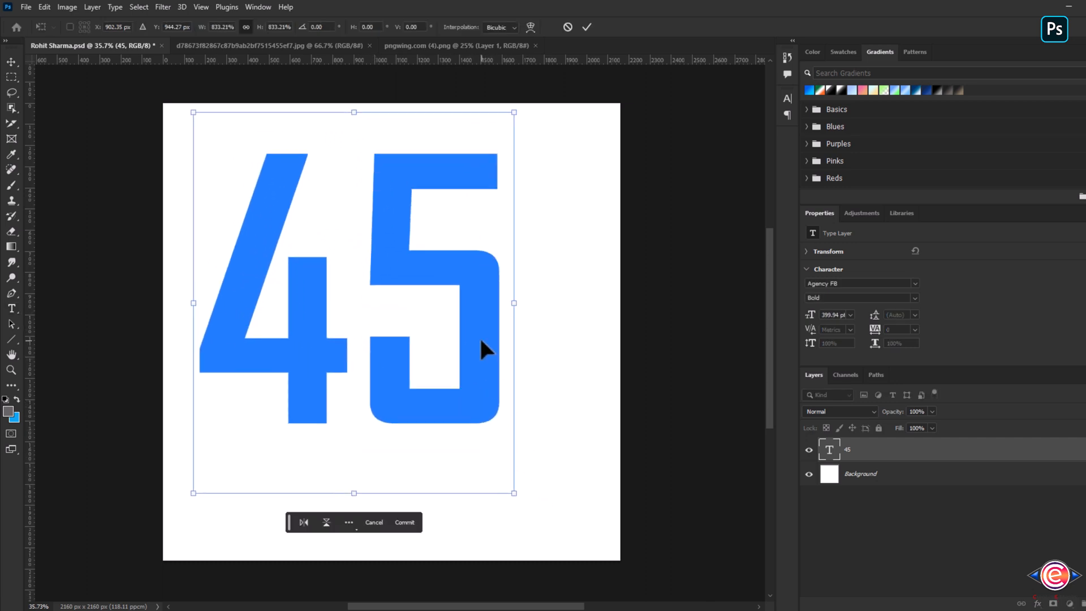
pyautogui.moveTo(484, 351); pyautogui.dragTo(519, 372)
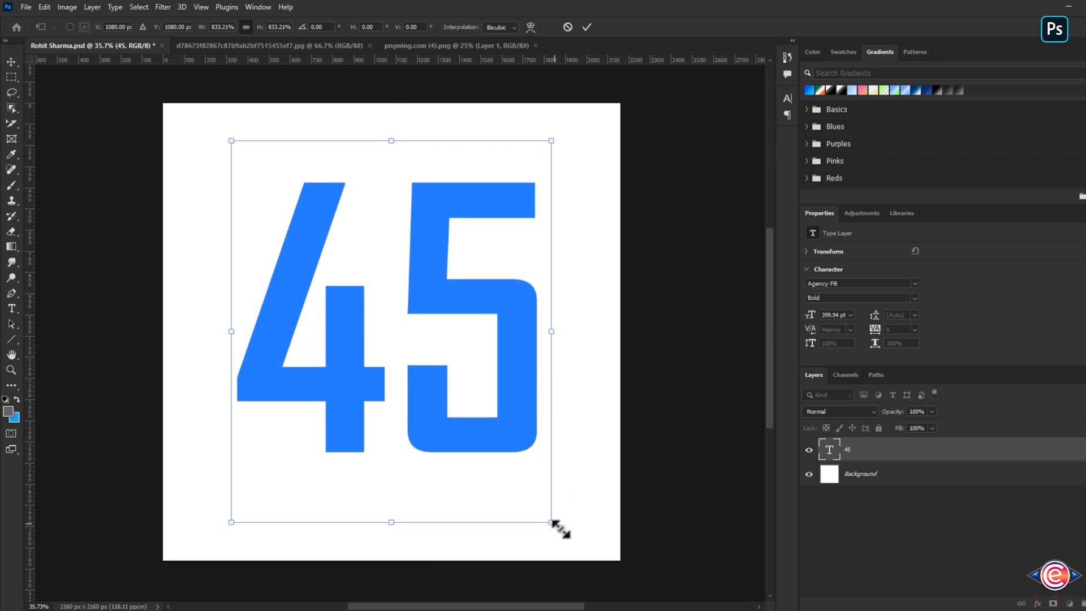
pyautogui.moveTo(559, 523); pyautogui.dragTo(579, 548)
pyautogui.moveTo(554, 427); pyautogui.dragTo(554, 425)
pyautogui.press('Return')
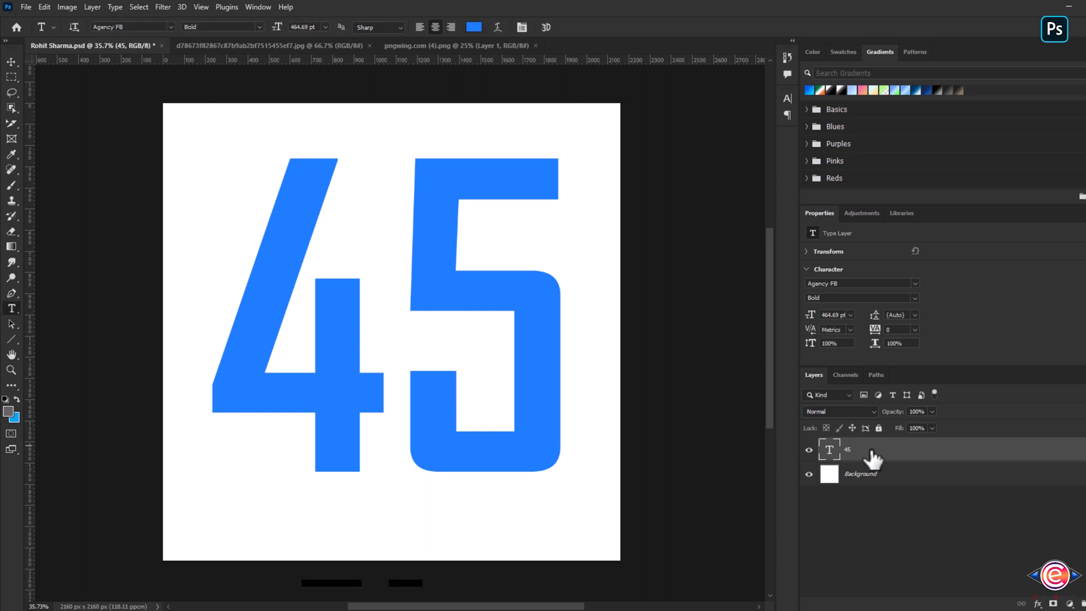
# - Bring the player photo from the other document into the poster document
pyautogui.click(320, 46)
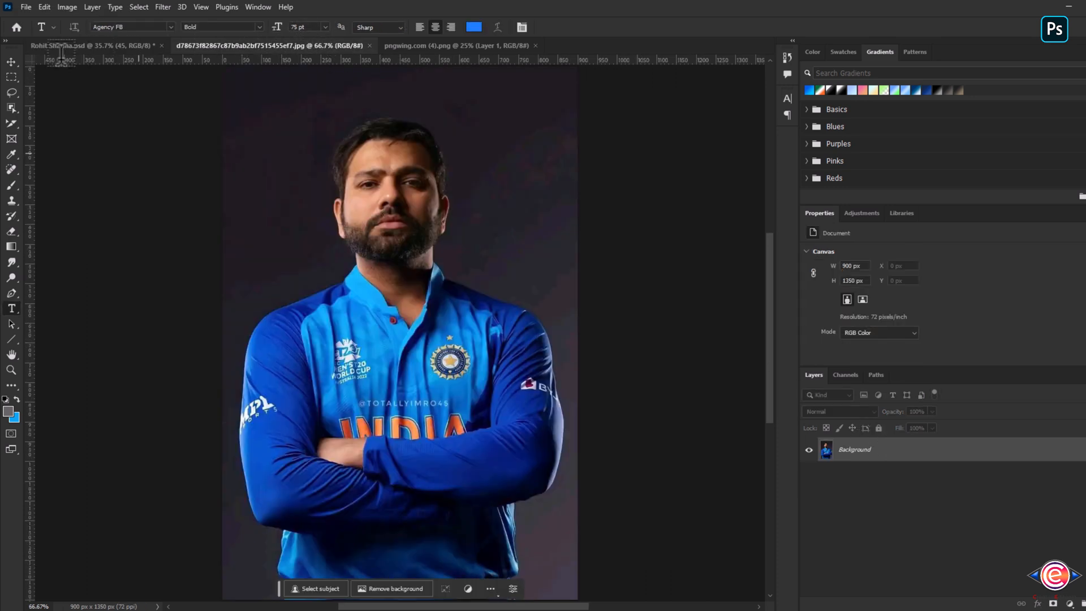
pyautogui.click(12, 62)
pyautogui.moveTo(342, 351); pyautogui.dragTo(388, 335)
# - Enlarge the photo with Free Transform to about 160% so it spans the canvas height
pyautogui.hotkey('ctrl', 't')
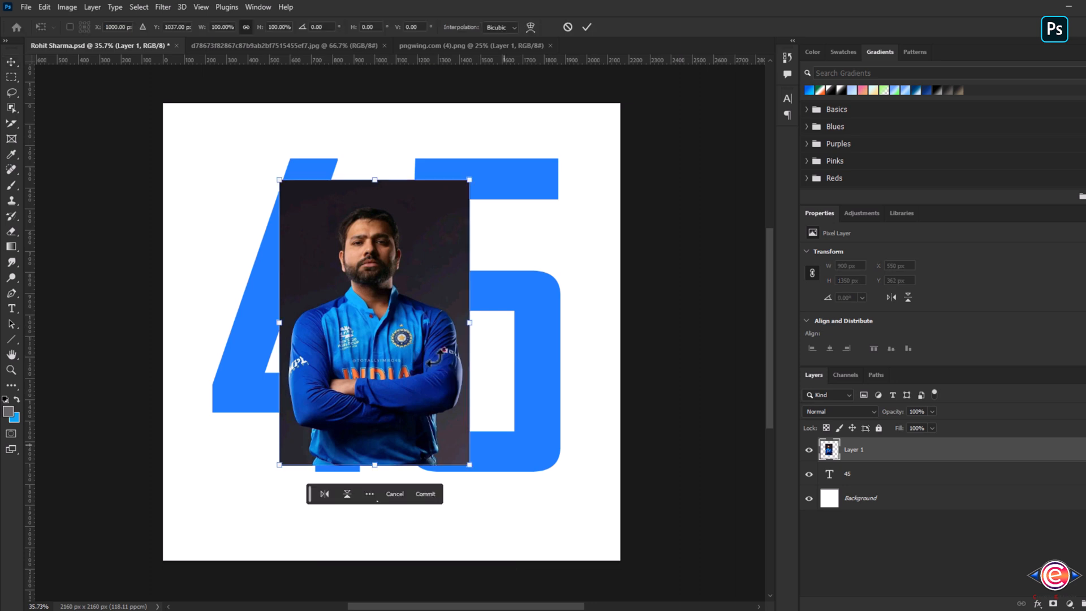
pyautogui.moveTo(469, 466); pyautogui.dragTo(537, 560)
pyautogui.moveTo(500, 430); pyautogui.dragTo(506, 408)
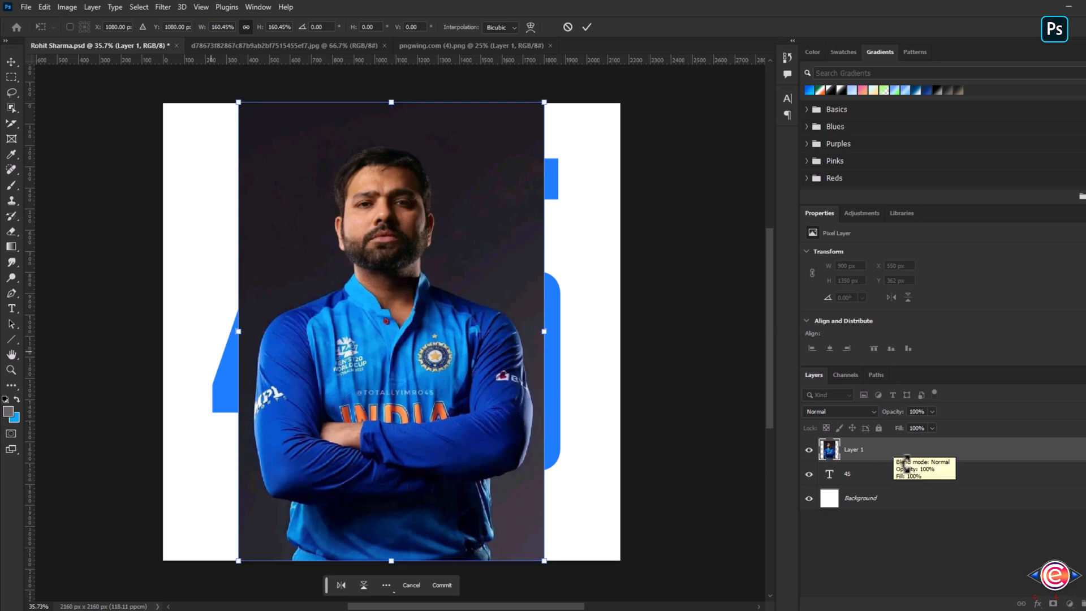
pyautogui.click(440, 585)
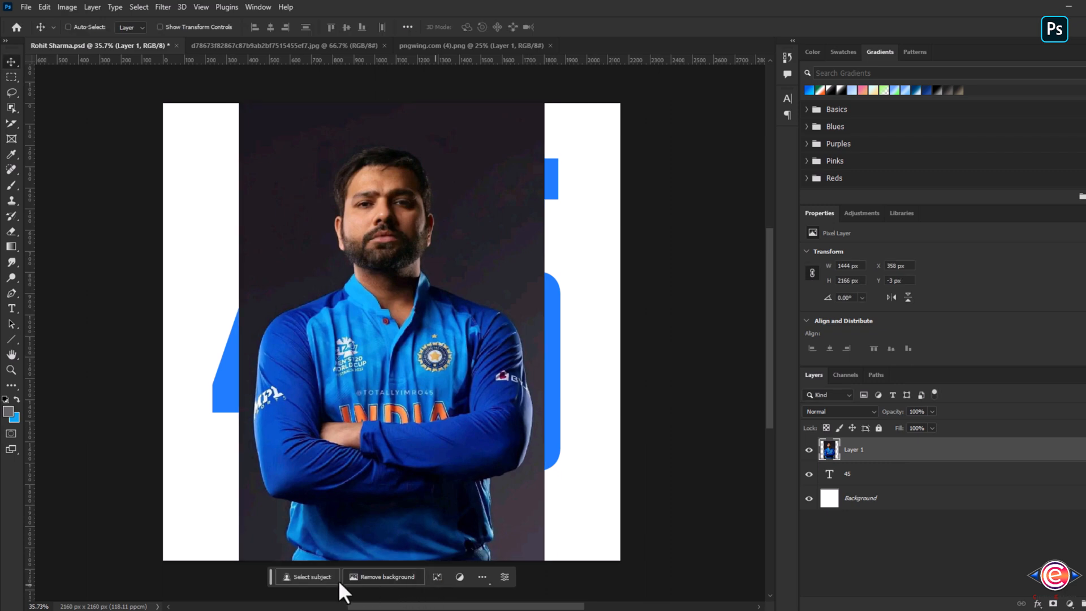
# - Select the player with Select Subject and hide the photo's background with a layer mask
pyautogui.click(304, 578)
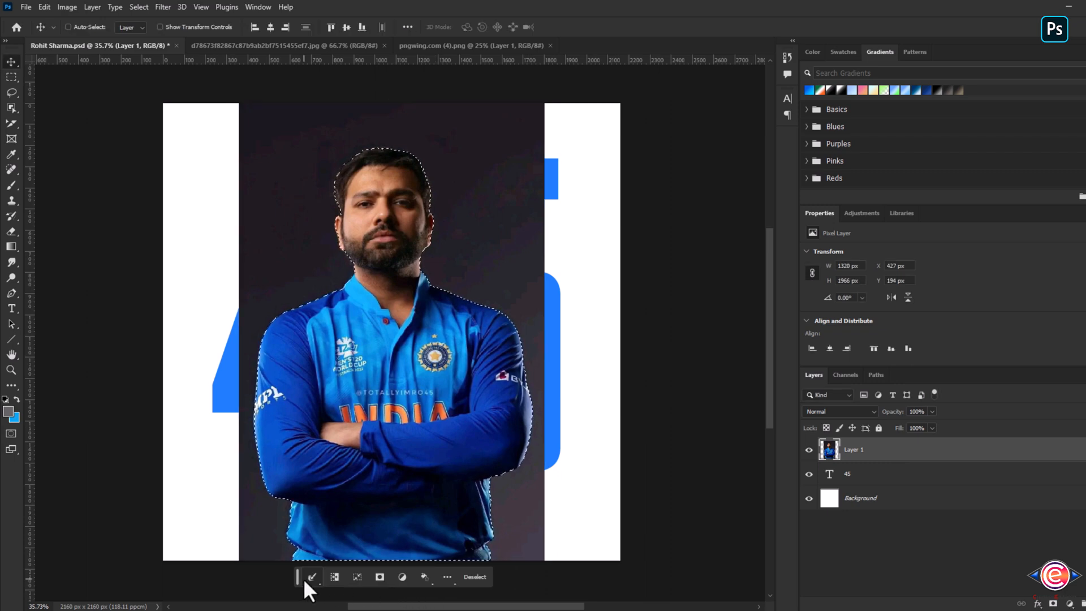
pyautogui.click(1053, 603)
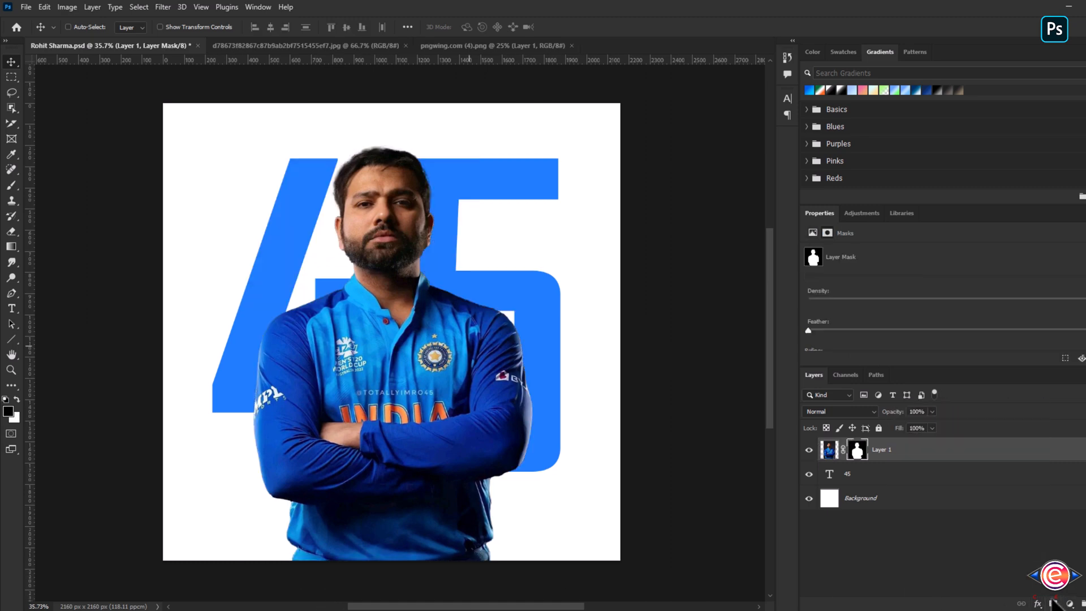
# - Duplicate the 45 text layer and move the copy above the photo layer
pyautogui.click(902, 478)
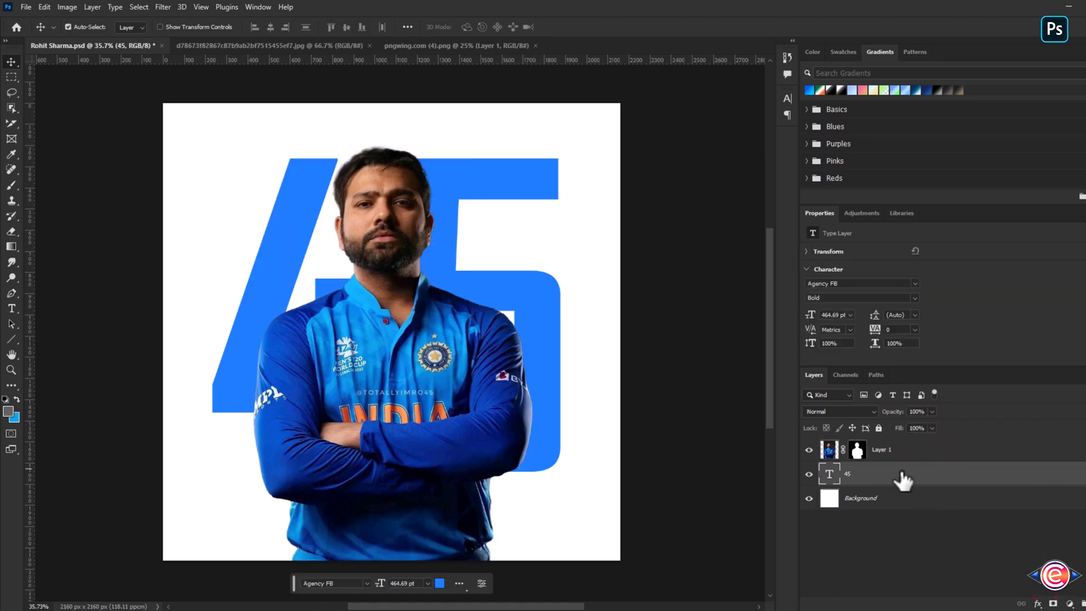
pyautogui.hotkey('ctrl', 'j')
pyautogui.moveTo(887, 478); pyautogui.dragTo(882, 442)
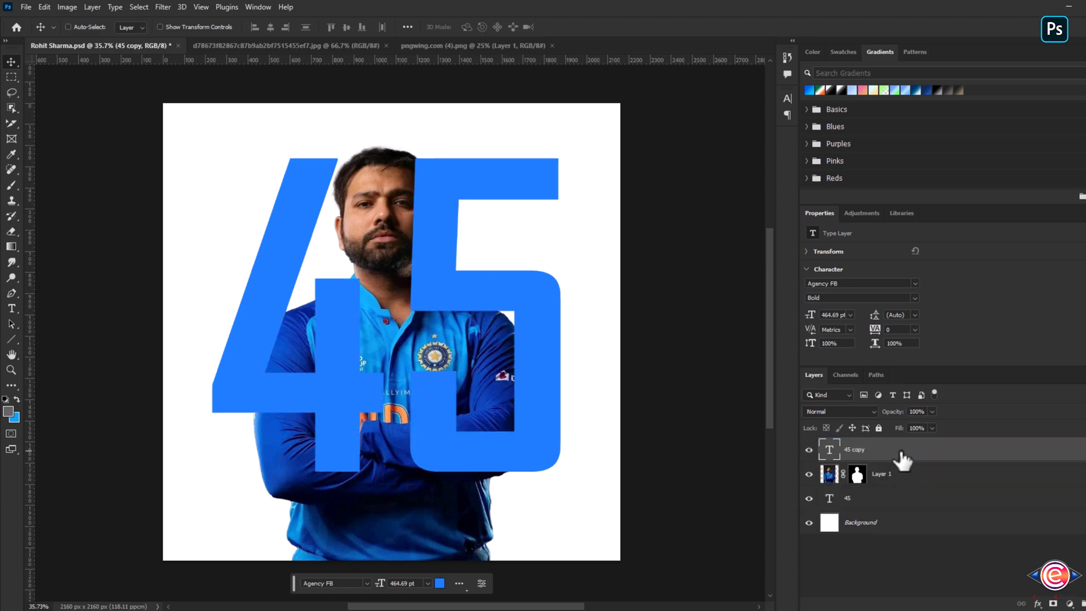
# - Add a white 10 px inside Stroke layer style to the 45 copy layer
pyautogui.doubleClick(902, 459)
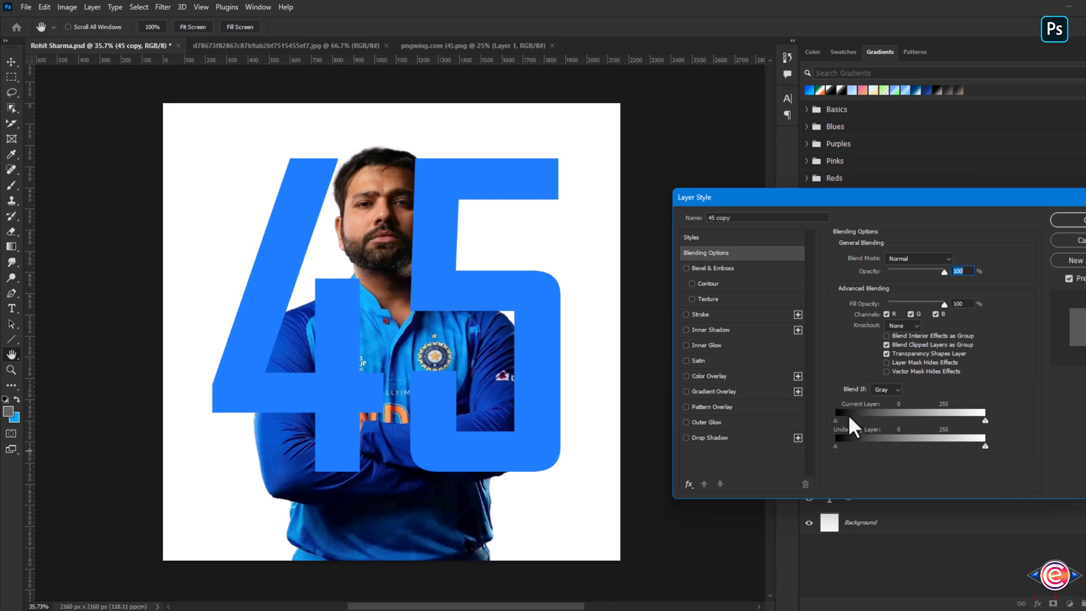
pyautogui.click(709, 316)
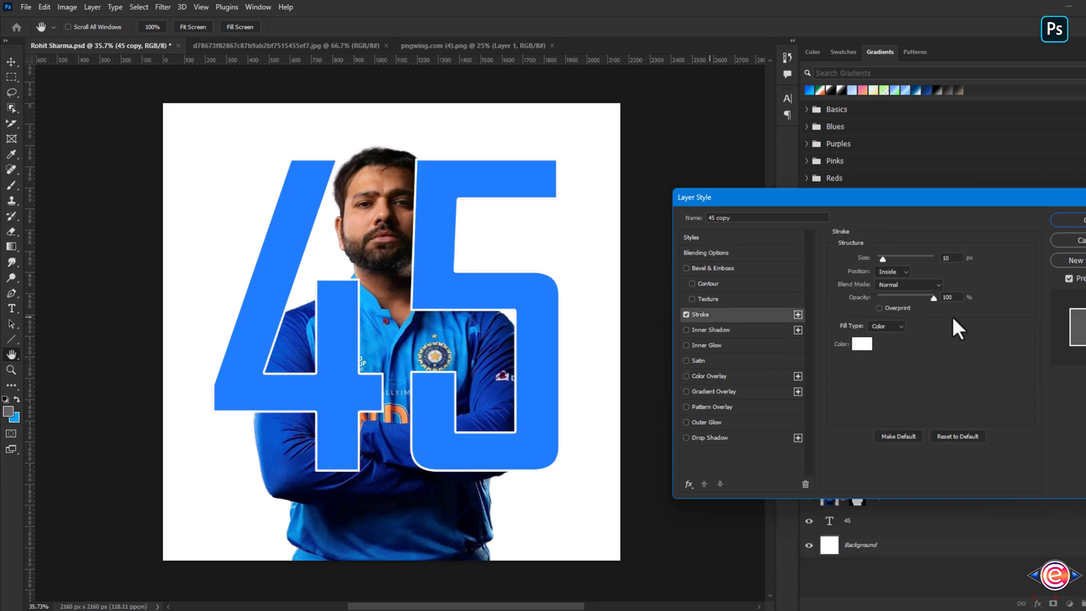
pyautogui.click(1071, 220)
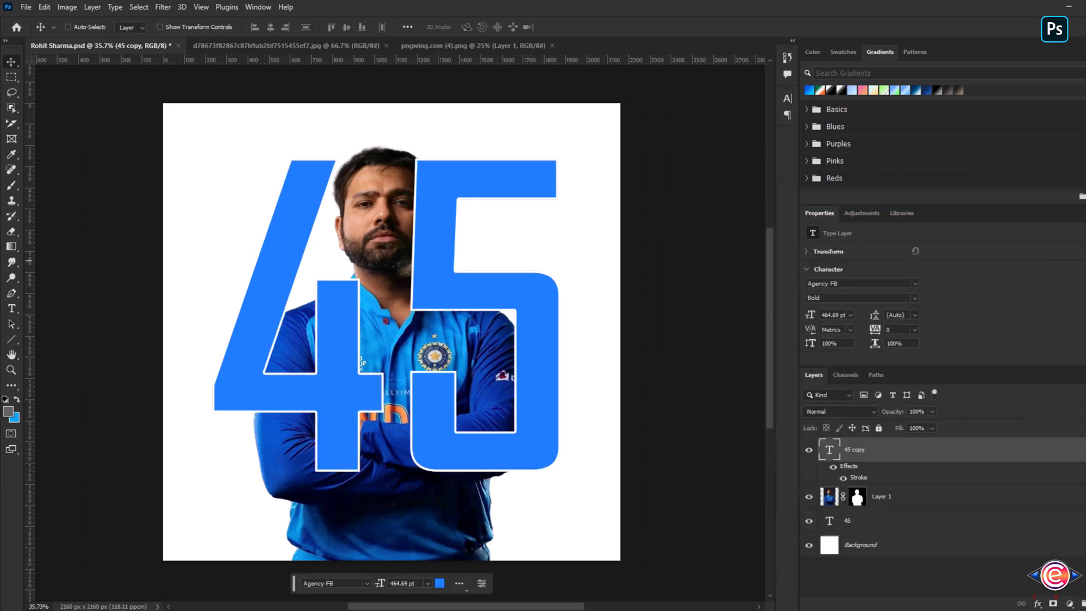
# - Set the 45 copy layer's Fill to 0% so only its outline shows
pyautogui.click(930, 428)
pyautogui.moveTo(861, 443); pyautogui.dragTo(849, 445)
pyautogui.click(968, 451)
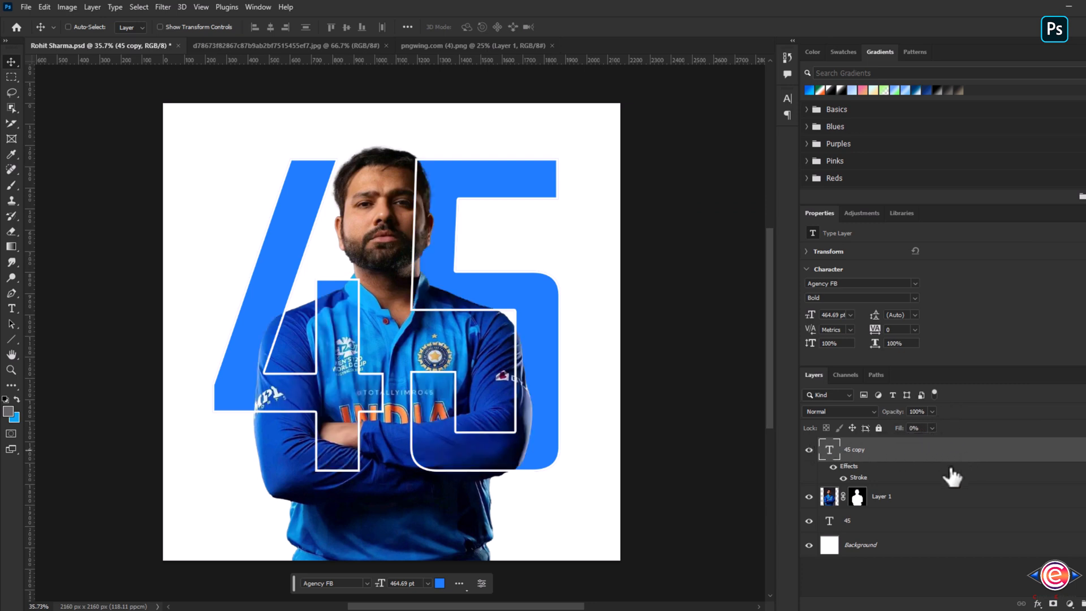
# - Select both 45 text layers and shift them slightly down and left together
pyautogui.keyDown('ctrl'); pyautogui.click(893, 523); pyautogui.keyUp('ctrl')
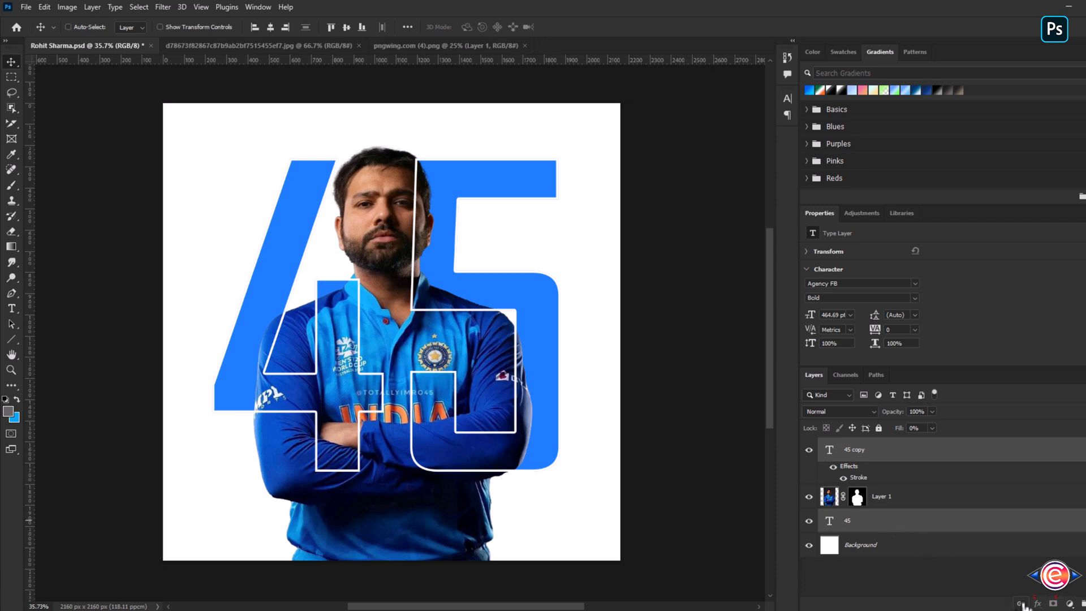
pyautogui.moveTo(534, 385)
pyautogui.mouseDown()
pyautogui.moveTo(582, 388)
pyautogui.moveTo(555, 417)
pyautogui.moveTo(506, 431)
pyautogui.moveTo(483, 383)
pyautogui.moveTo(526, 362)
pyautogui.moveTo(511, 368)
pyautogui.moveTo(515, 387)
pyautogui.moveTo(502, 367)
pyautogui.moveTo(515, 390)
pyautogui.moveTo(516, 379)
pyautogui.moveTo(497, 384)
pyautogui.moveTo(529, 391)
pyautogui.mouseUp()
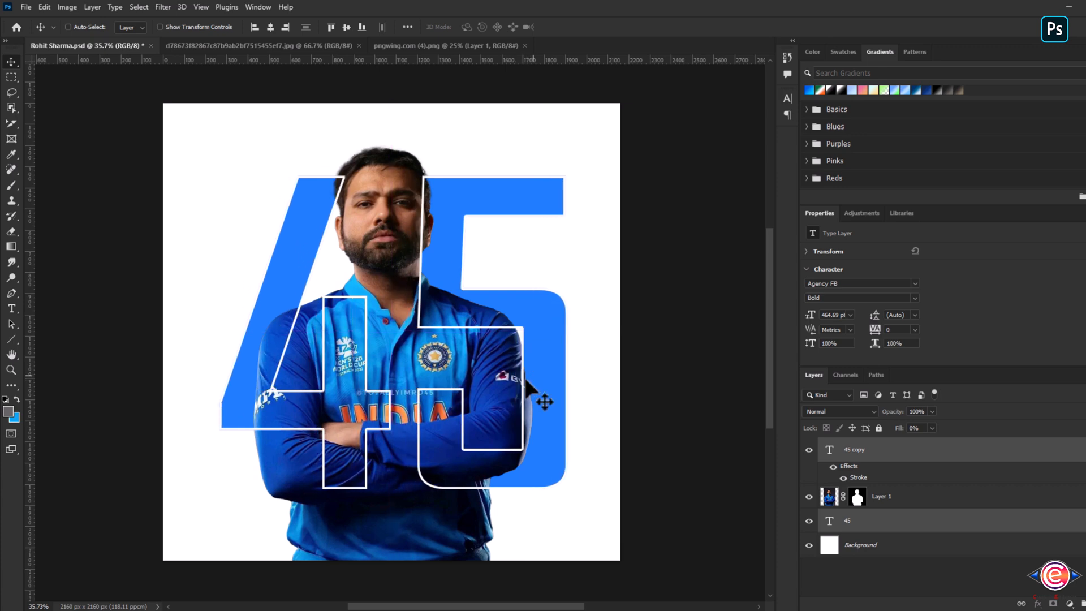
# - Bring the fire image from the pngwing document into the poster
pyautogui.click(419, 46)
pyautogui.moveTo(451, 329); pyautogui.dragTo(398, 318)
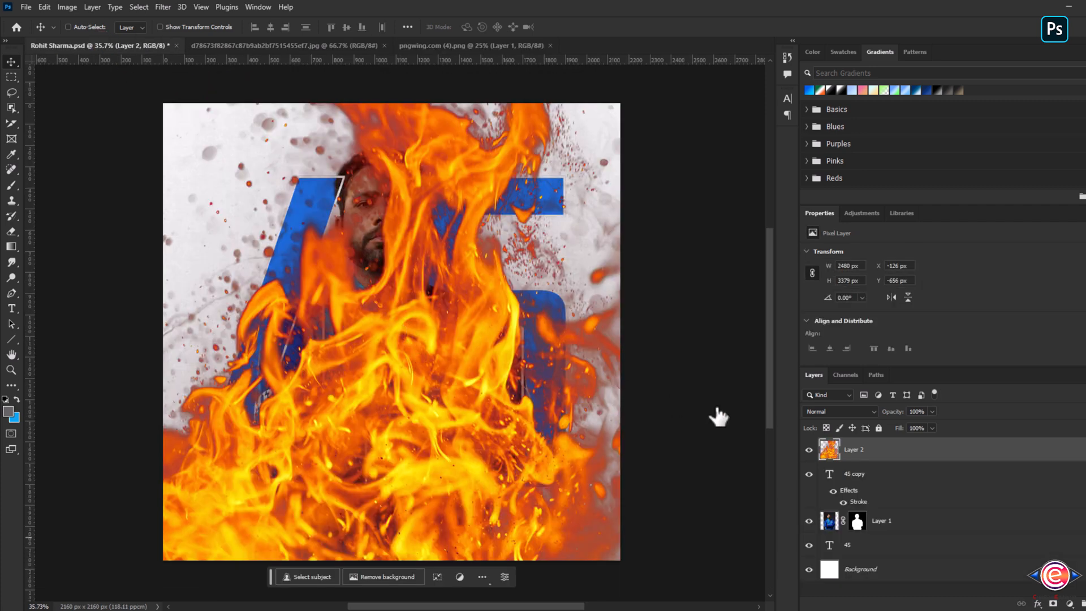
# - Move the fire layer just above the base 45 layer and clip it to the text
pyautogui.moveTo(899, 452); pyautogui.dragTo(884, 509)
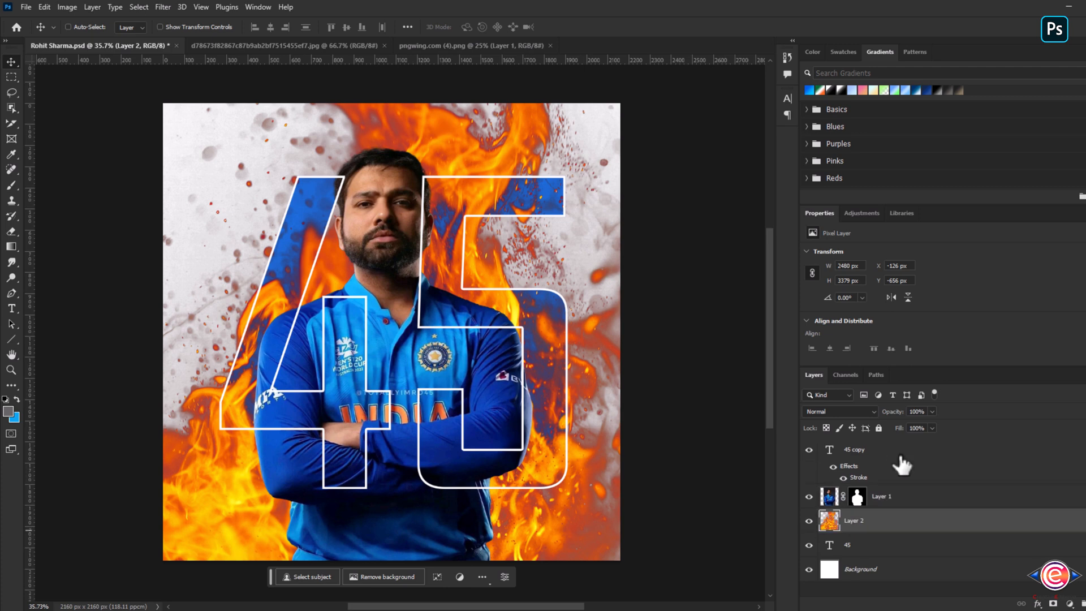
pyautogui.keyDown('alt'); pyautogui.click(899, 533); pyautogui.keyUp('alt')
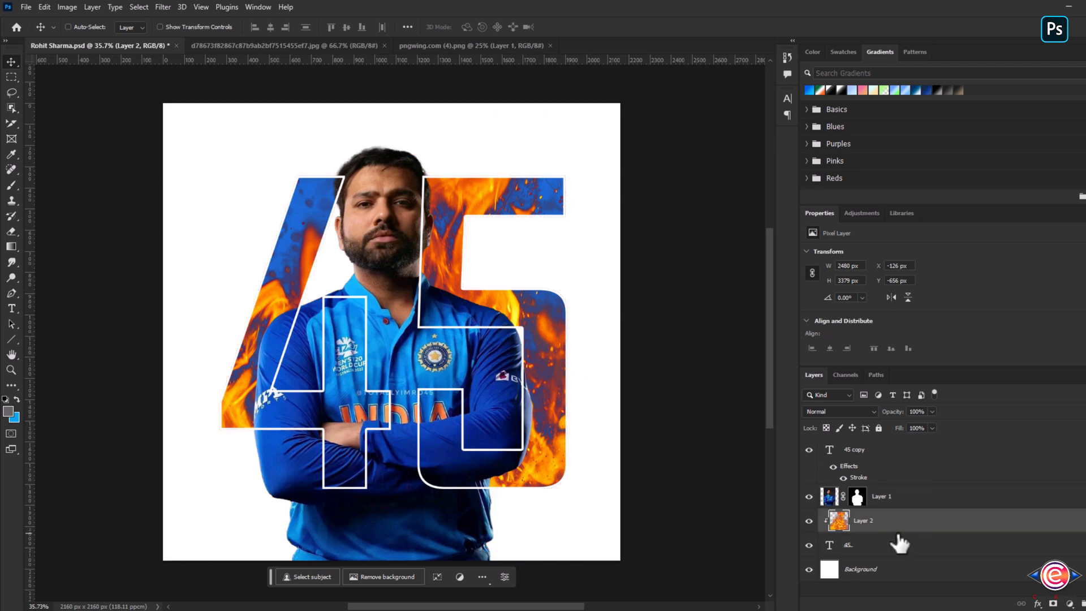
# - Resize the clipped fire image to about 87% with Free Transform
pyautogui.hotkey('ctrl', 't')
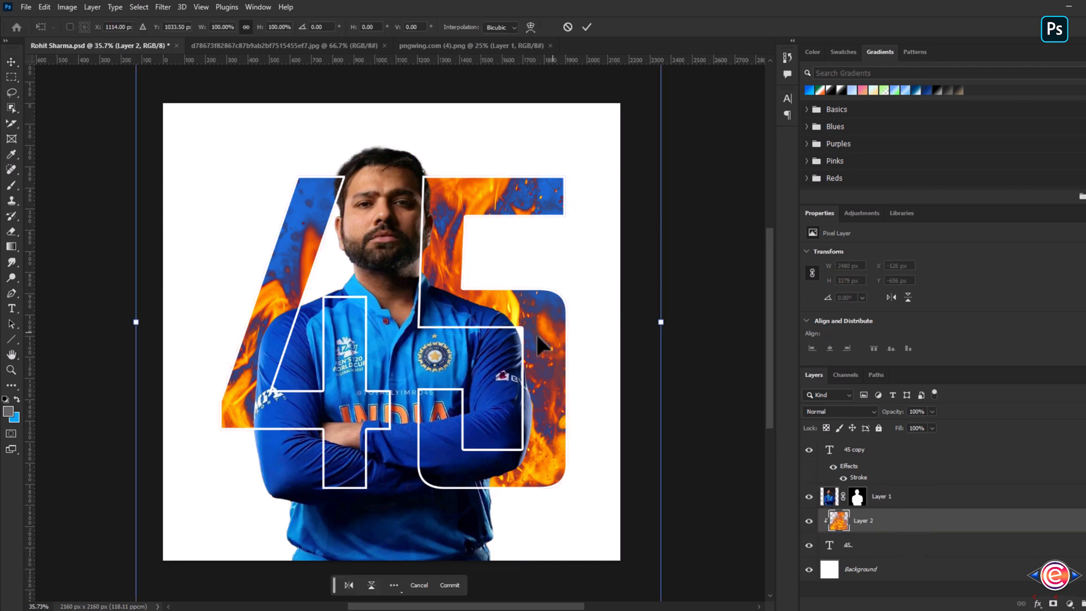
pyautogui.scroll(-3, 535, 331)
pyautogui.moveTo(629, 99); pyautogui.dragTo(615, 138)
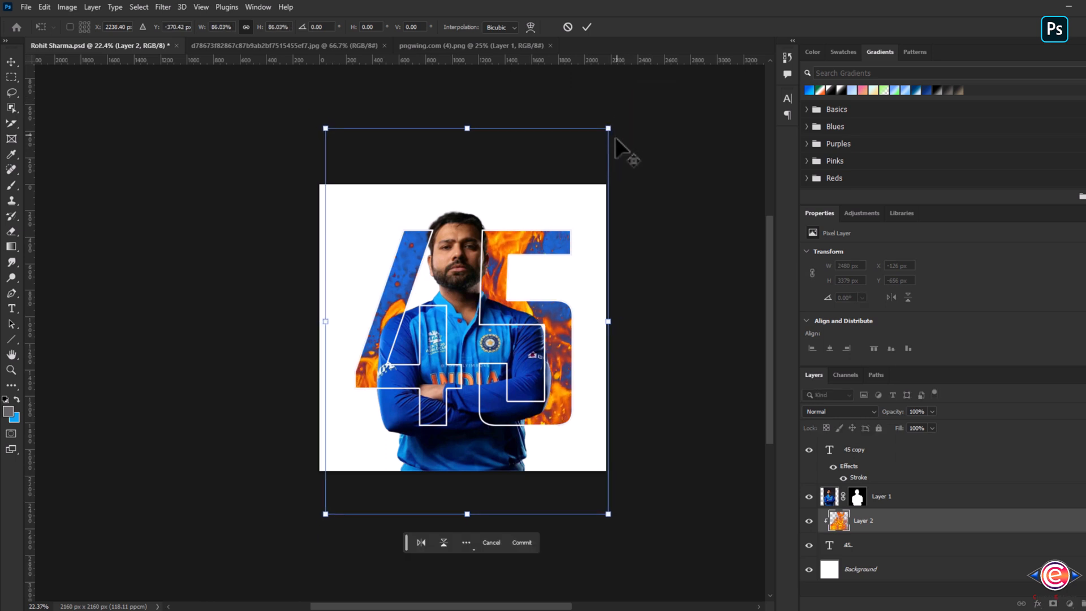
pyautogui.moveTo(581, 255); pyautogui.dragTo(578, 253)
pyautogui.moveTo(542, 371); pyautogui.dragTo(540, 371)
pyautogui.moveTo(603, 126); pyautogui.dragTo(609, 124)
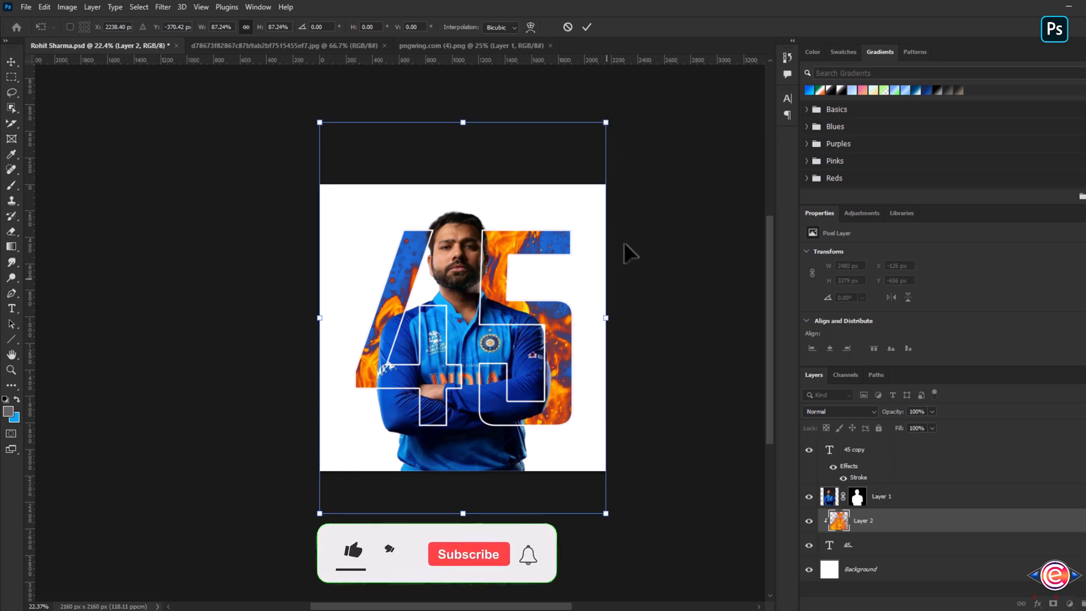
pyautogui.press('Return')
pyautogui.scroll(2, 523, 343)
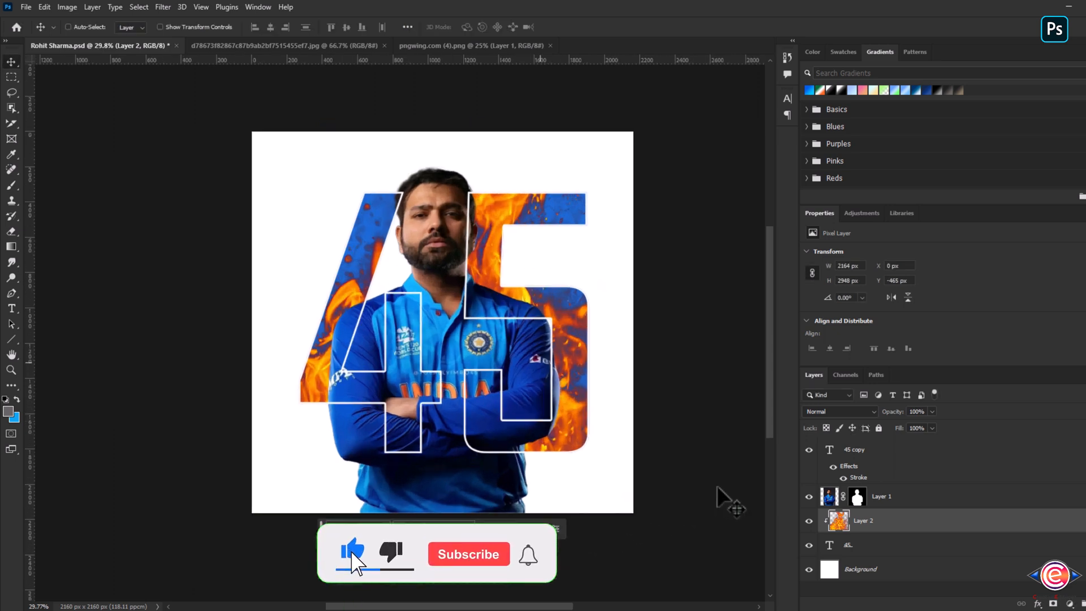
# - Select the outlined 45 copy layer and nudge it on the canvas
pyautogui.click(855, 450)
pyautogui.moveTo(510, 303)
pyautogui.mouseDown()
pyautogui.moveTo(438, 300)
pyautogui.moveTo(351, 319)
pyautogui.moveTo(509, 317)
pyautogui.moveTo(499, 317)
pyautogui.mouseUp()
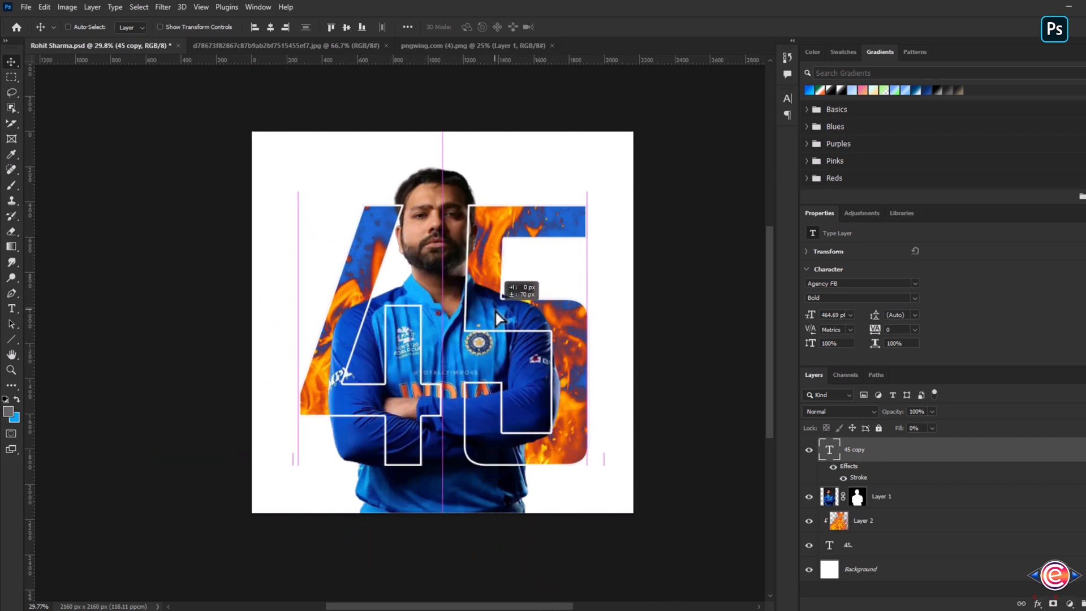
# - Recolour the base 45 text to dark blue 0d3caa by sampling the jersey with the eyedropper
pyautogui.click(855, 546)
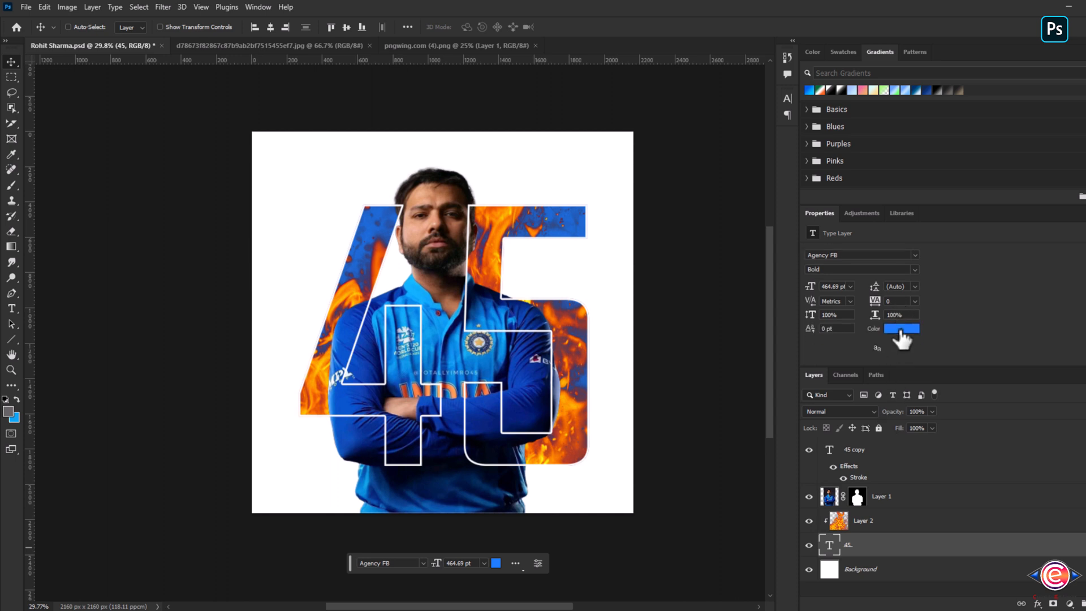
pyautogui.click(900, 329)
pyautogui.click(368, 367)
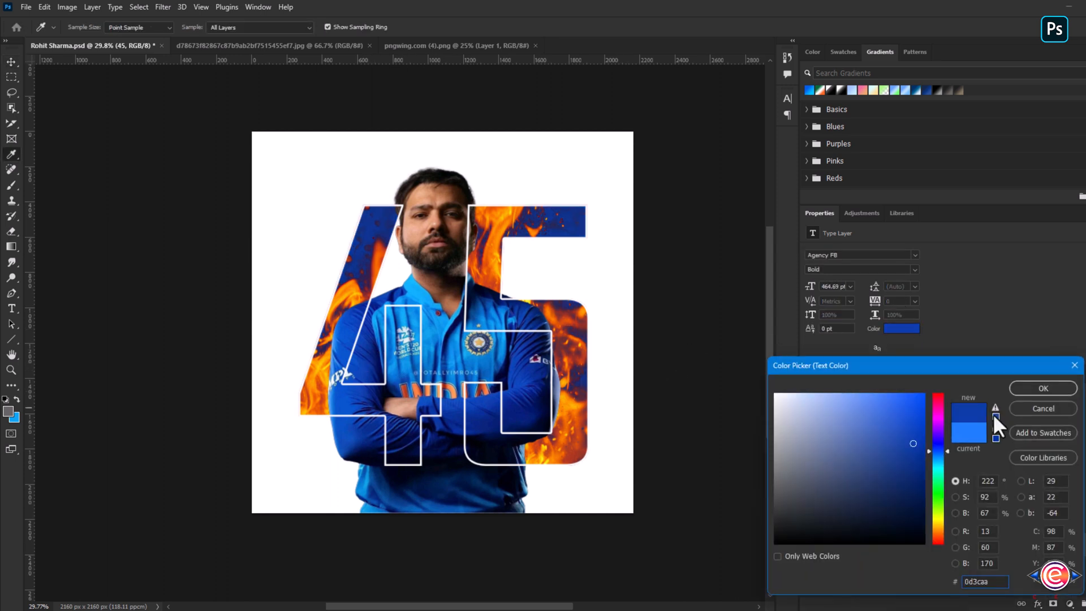
pyautogui.click(1059, 388)
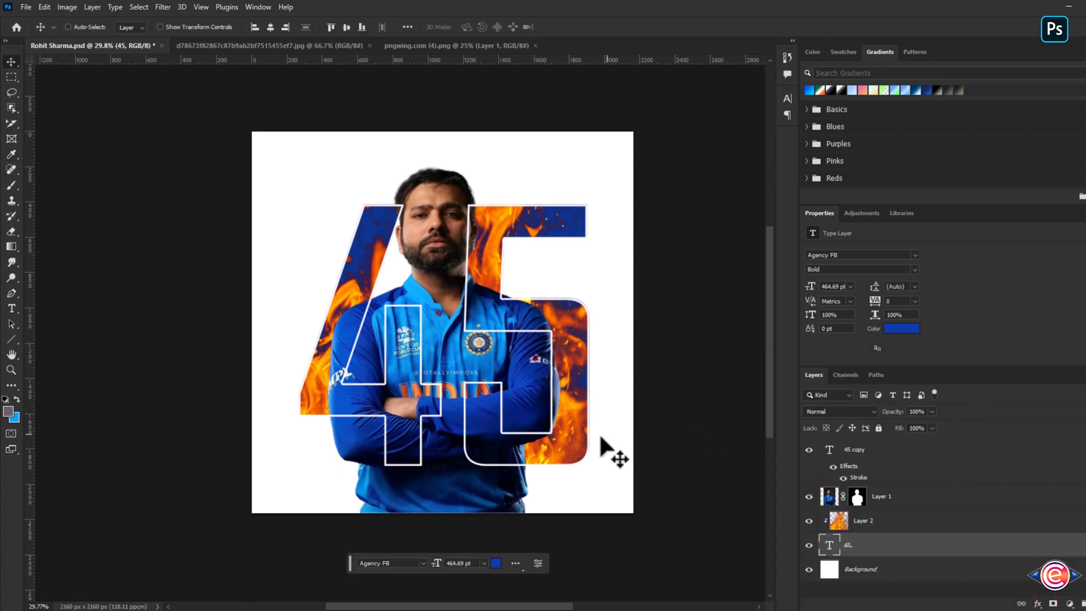
# - Add a Gradient fill layer above the Background layer
pyautogui.click(950, 571)
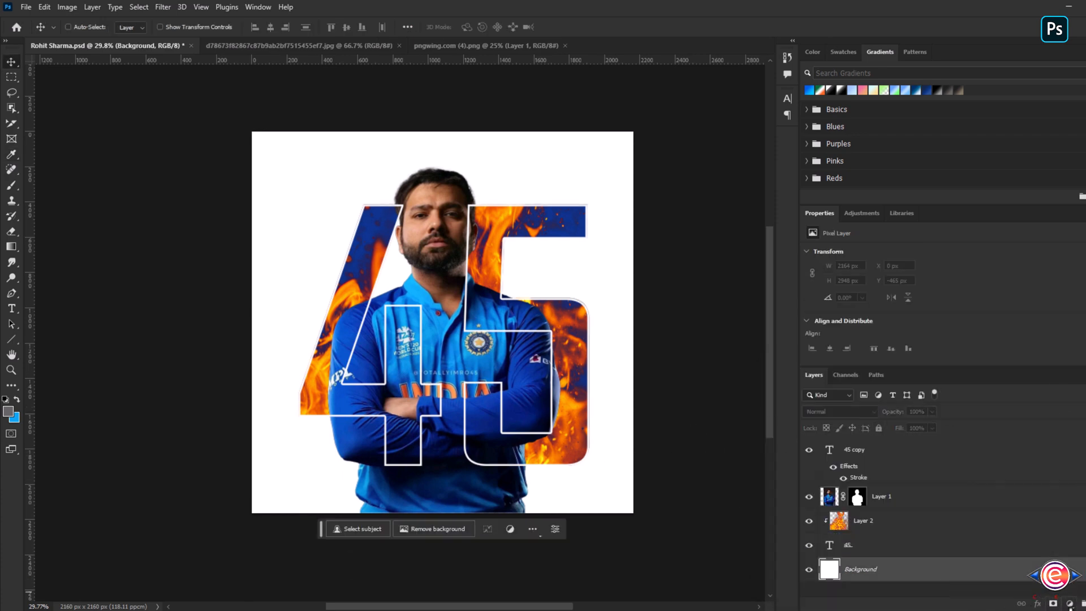
pyautogui.click(1069, 603)
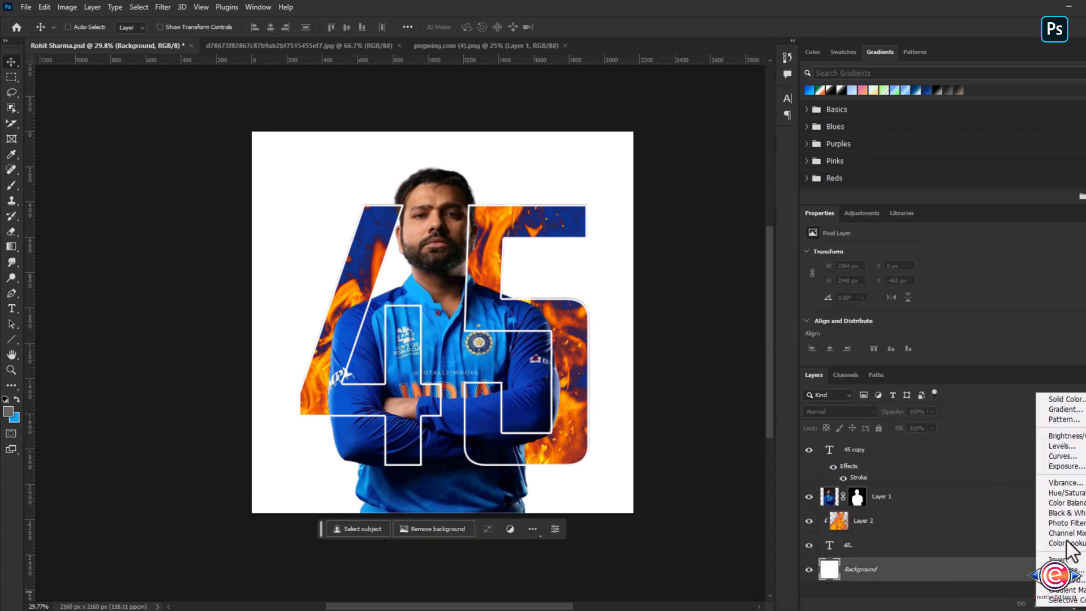
pyautogui.click(1061, 409)
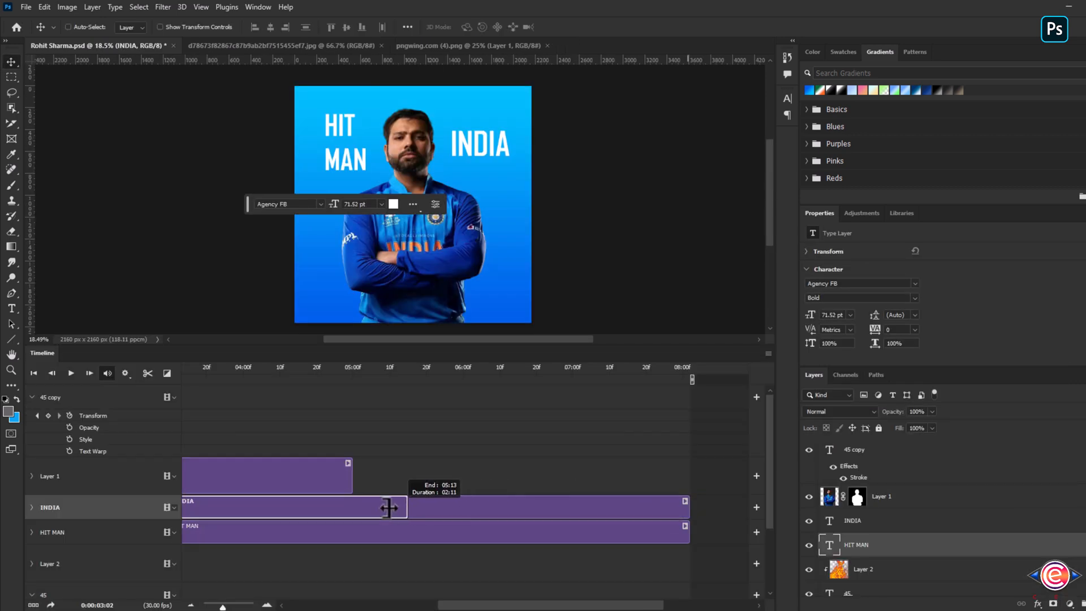
# - Trim the INDIA clip's end in the timeline to line up with the Layer 1 clip
pyautogui.moveTo(388, 507); pyautogui.dragTo(352, 505)
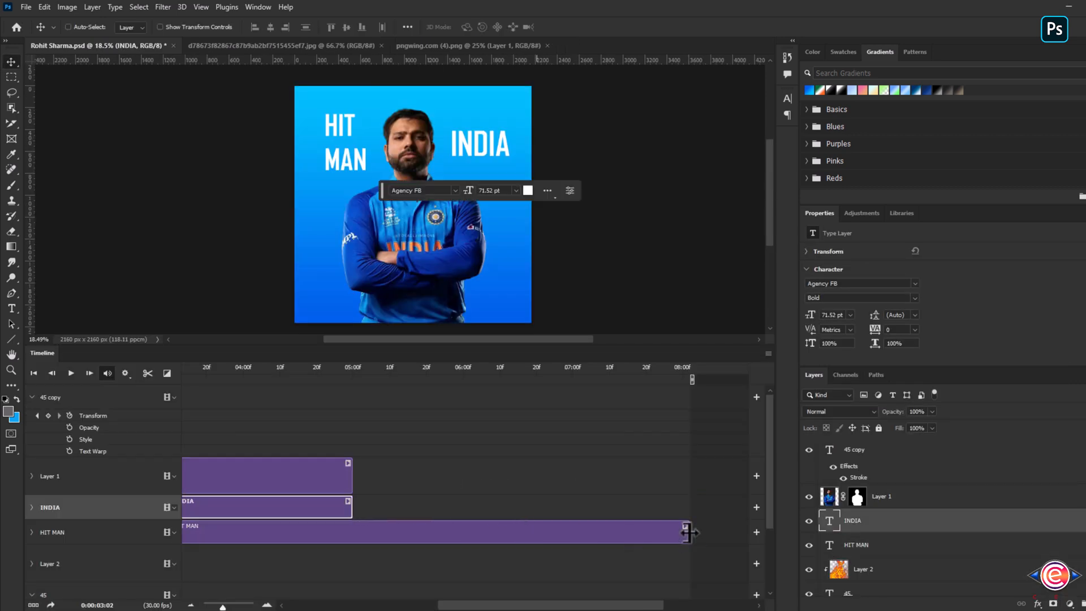
# - Align the HIT MAN clip with the INDIA clip in the timeline so both run together
pyautogui.moveTo(687, 532); pyautogui.dragTo(357, 529)
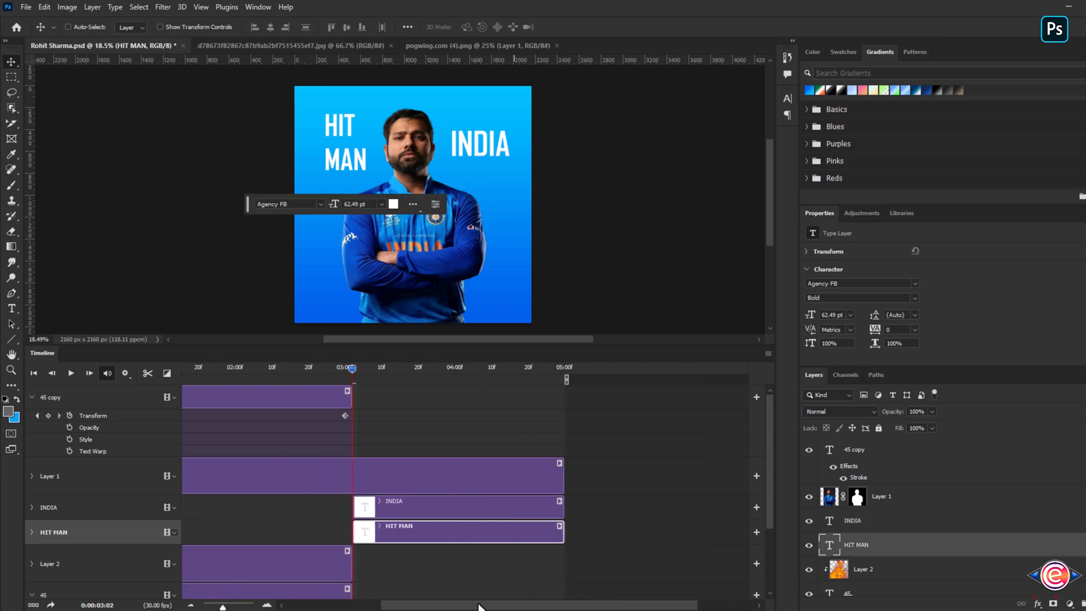
pyautogui.moveTo(478, 605); pyautogui.dragTo(393, 605)
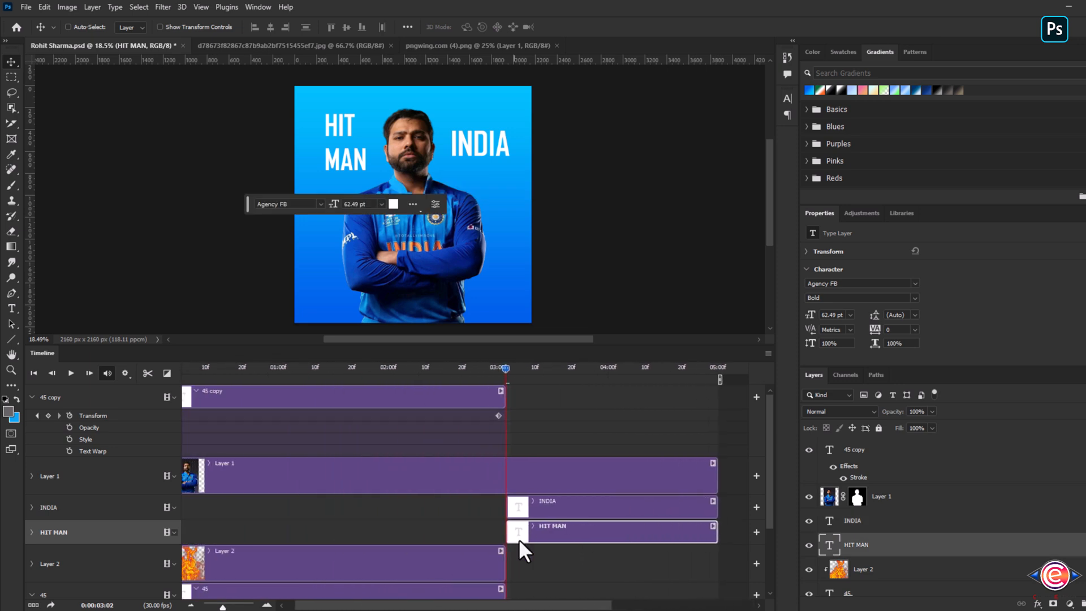
# - Apply a Pan & Zoom motion with Zoom In to the INDIA clip
pyautogui.click(587, 507)
pyautogui.rightClick(588, 507)
pyautogui.click(619, 458)
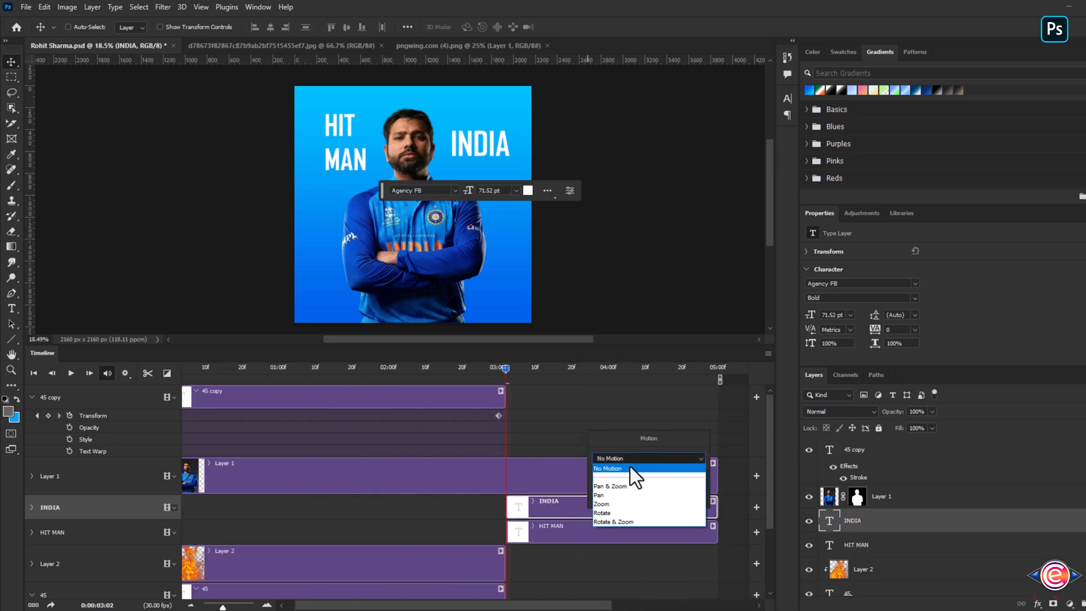
pyautogui.click(630, 466)
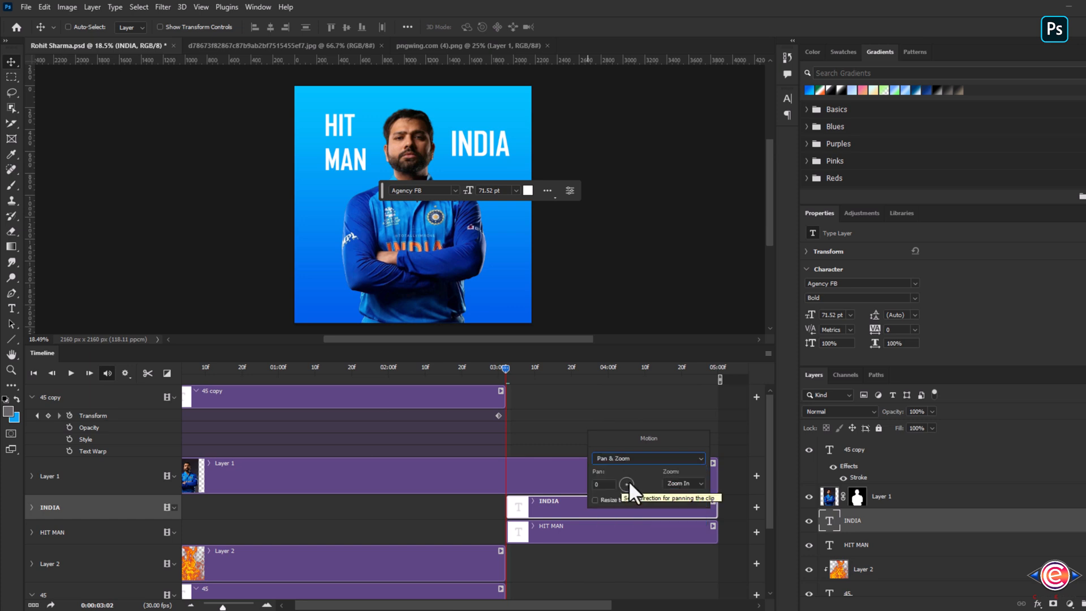
pyautogui.moveTo(629, 480); pyautogui.dragTo(632, 477)
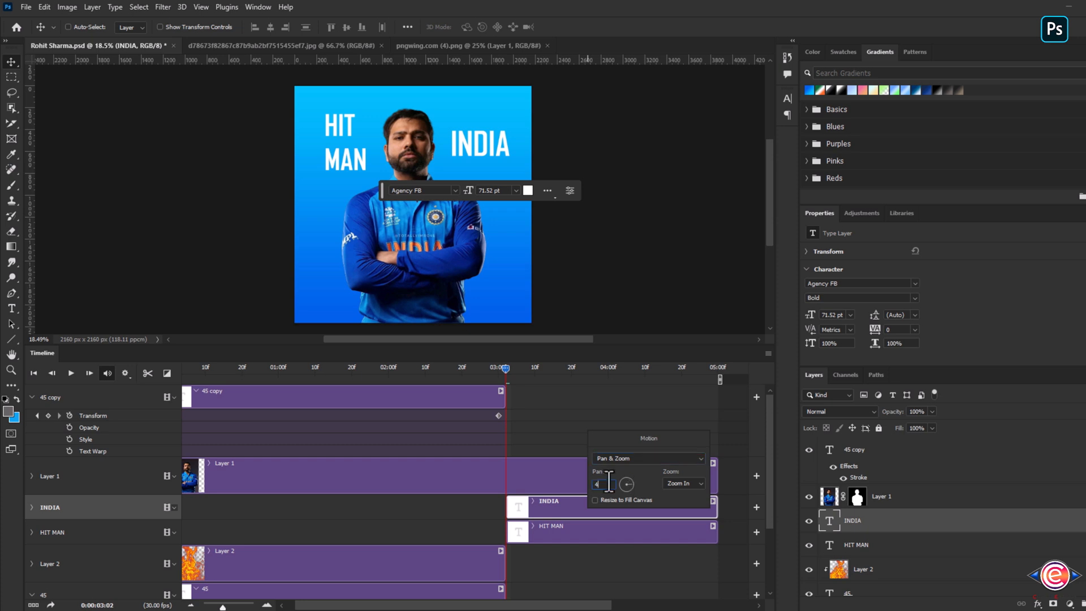
pyautogui.click(600, 524)
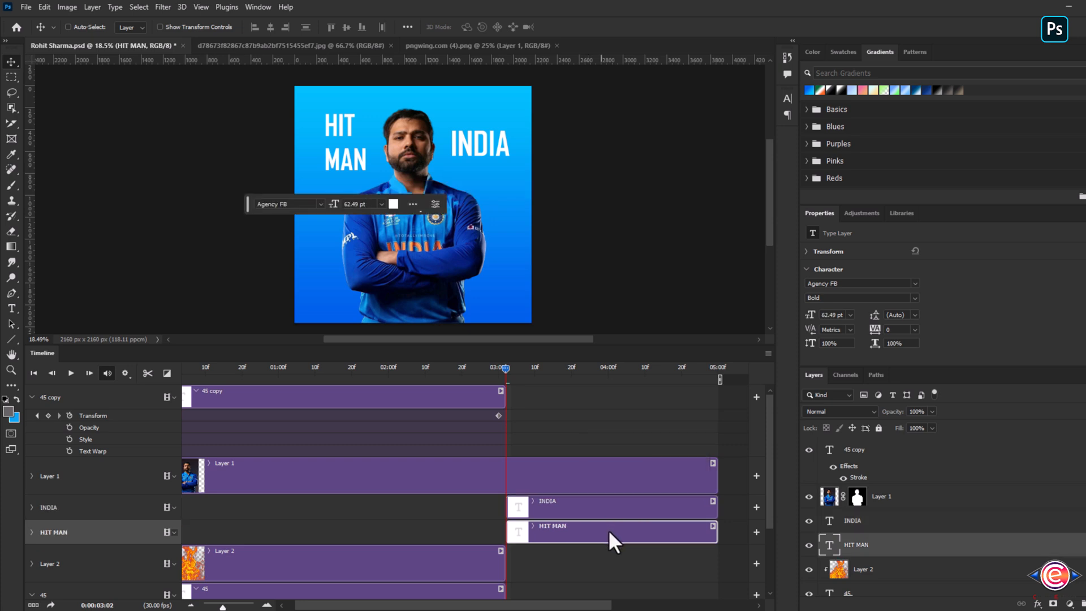
# - Apply a Pan & Zoom motion to the HIT MAN clip with a pan angle of 145
pyautogui.rightClick(608, 531)
pyautogui.click(627, 484)
pyautogui.click(633, 501)
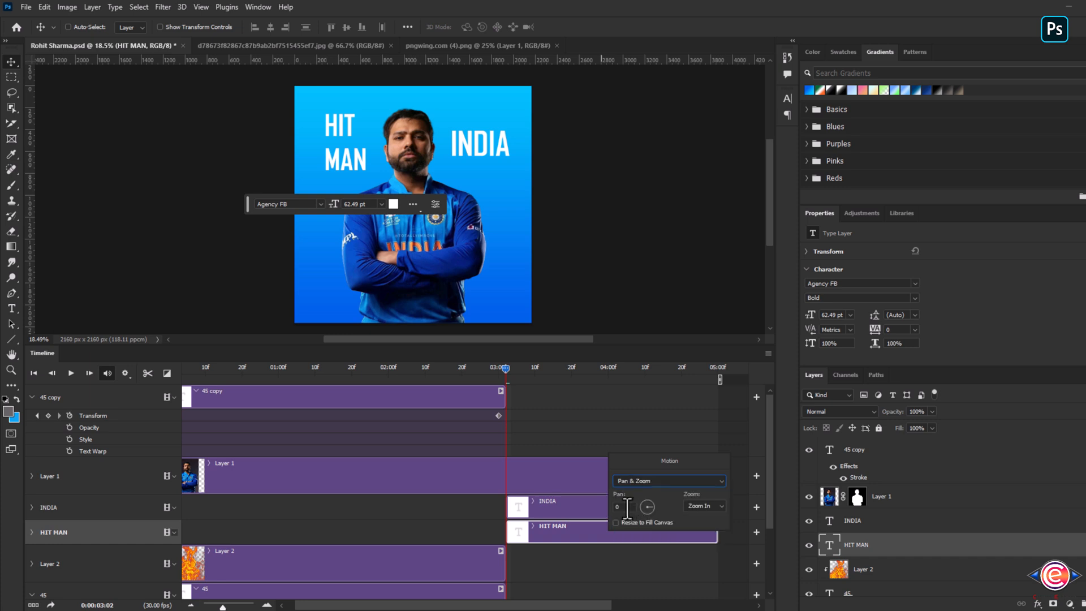
pyautogui.click(626, 507)
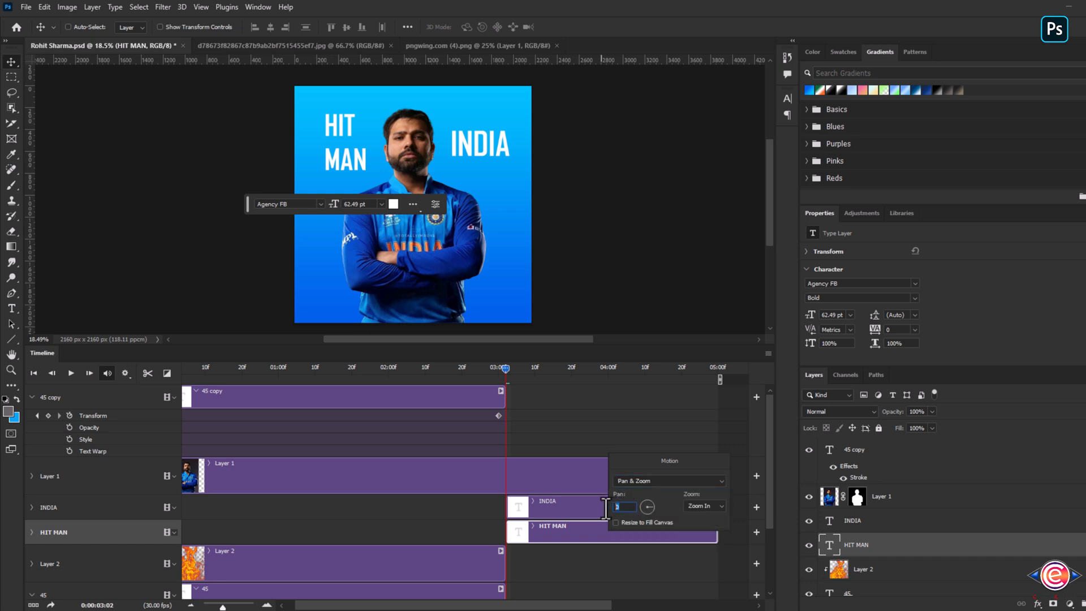
pyautogui.write('145')
pyautogui.click(676, 541)
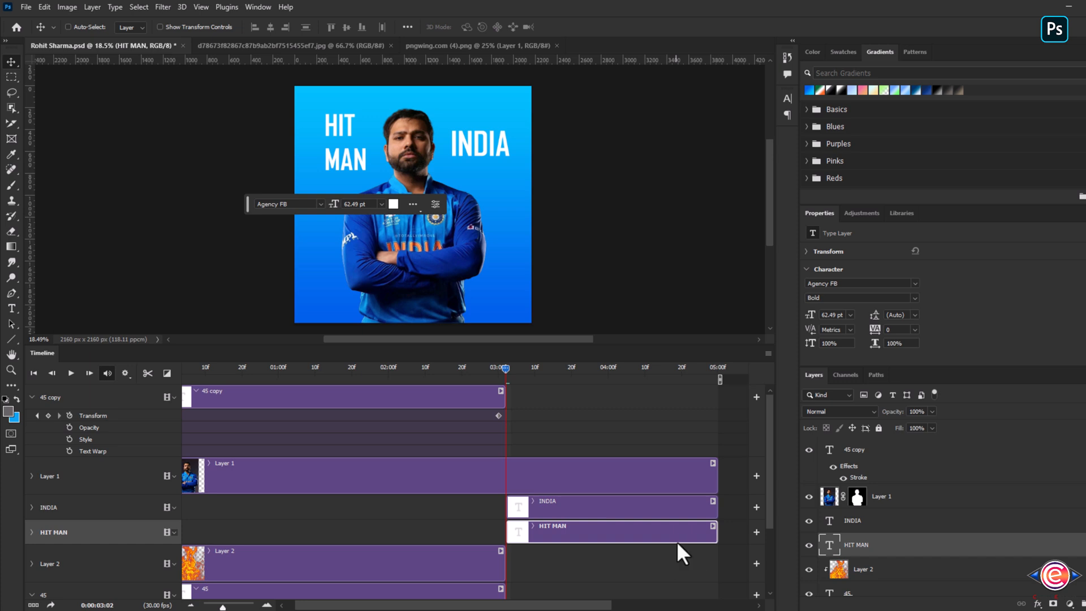
# - Move the HIT MAN text down behind the player at the start of its clip
pyautogui.click(31, 508)
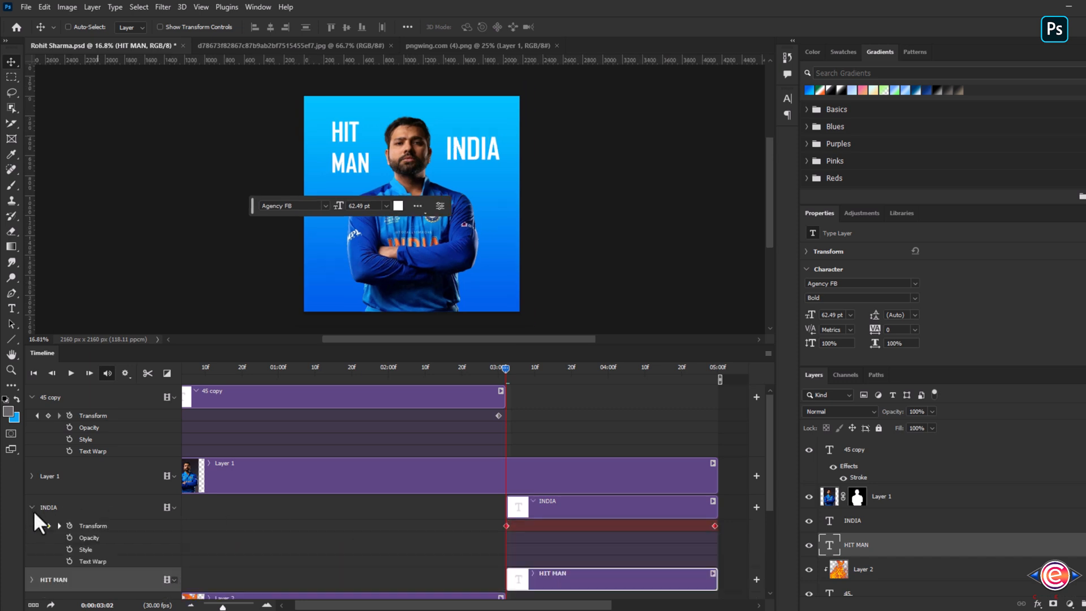
pyautogui.scroll(4, 49, 564)
pyautogui.moveTo(768, 496); pyautogui.dragTo(761, 544)
pyautogui.click(32, 483)
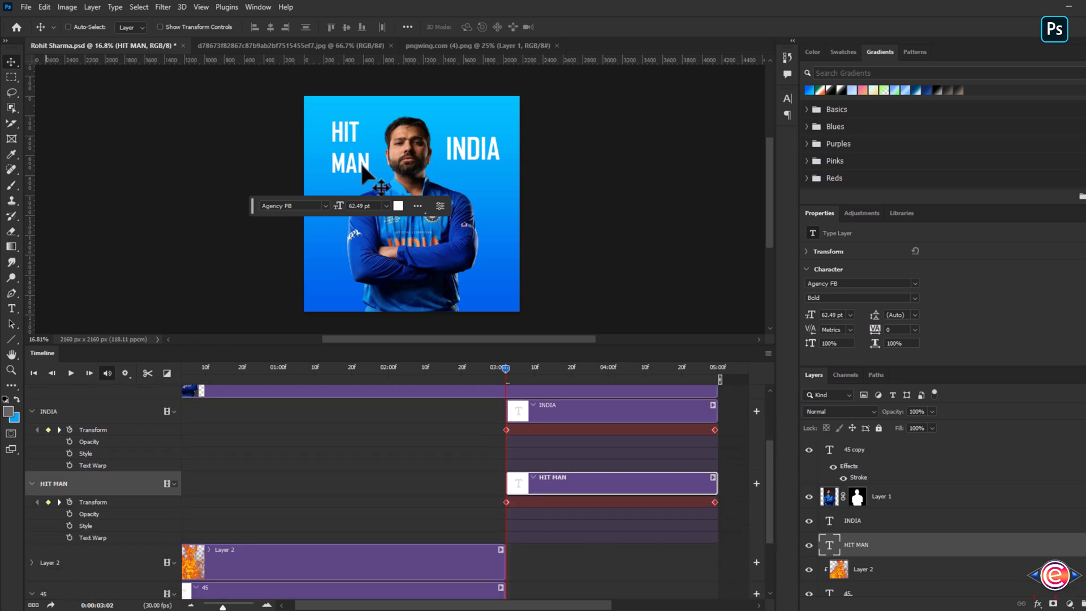
pyautogui.moveTo(361, 166); pyautogui.dragTo(389, 209)
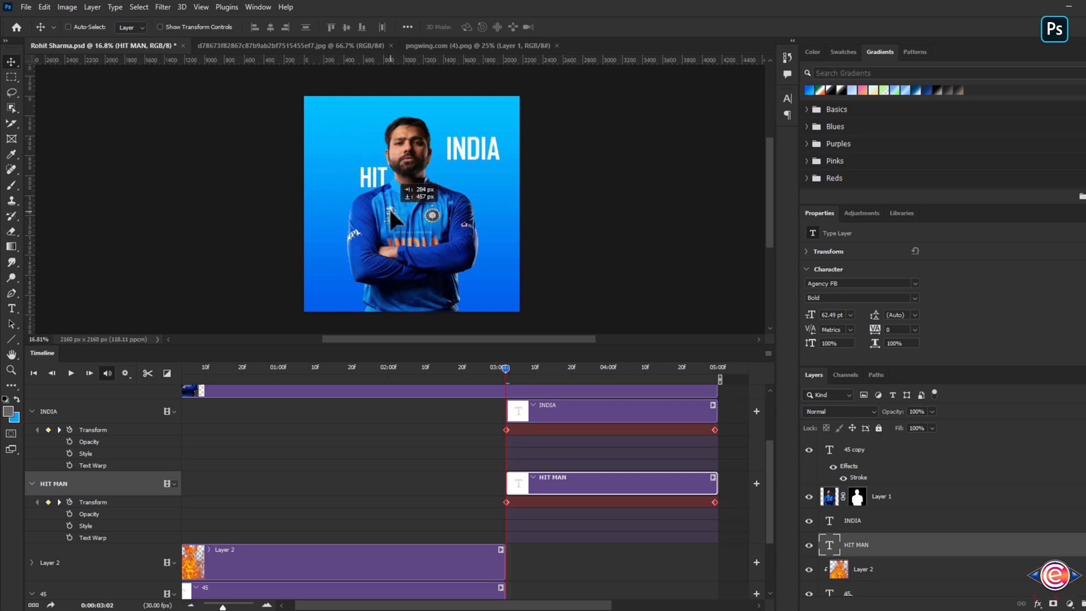
# - Move the INDIA text behind the player at the start of its clip
pyautogui.click(880, 522)
pyautogui.moveTo(468, 149); pyautogui.dragTo(438, 186)
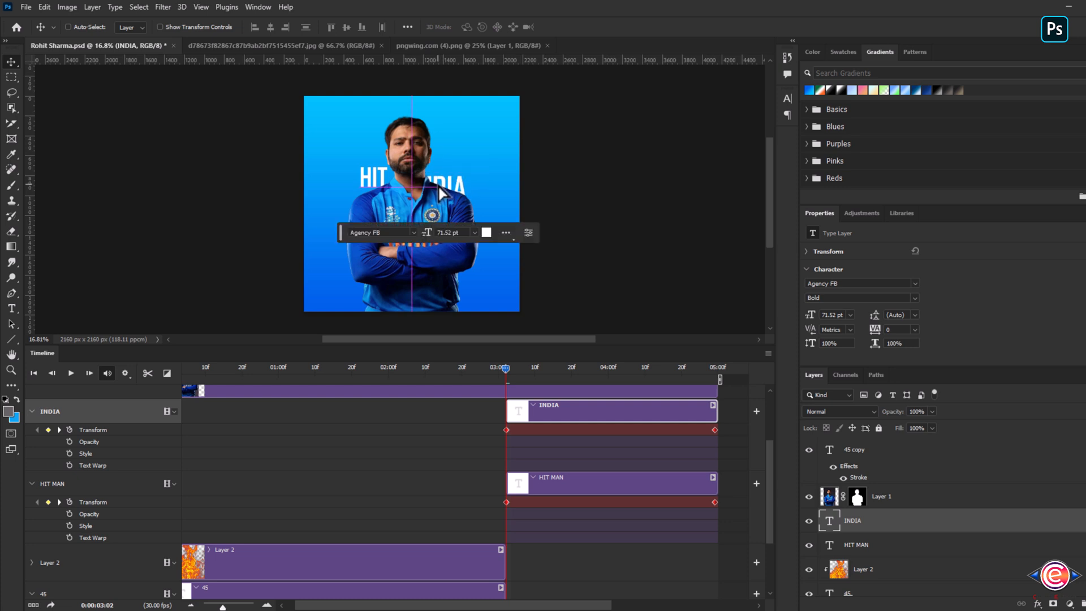
# - Play the animation and nudge the INDIA and HIT MAN texts into place at the final frame
pyautogui.press('space')
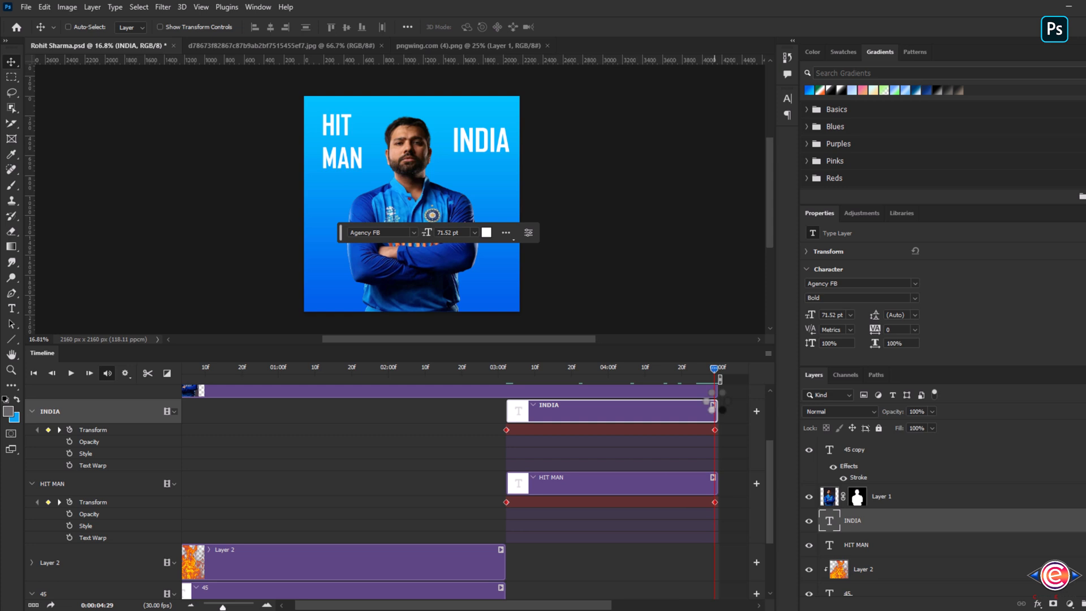
pyautogui.moveTo(481, 150); pyautogui.dragTo(473, 157)
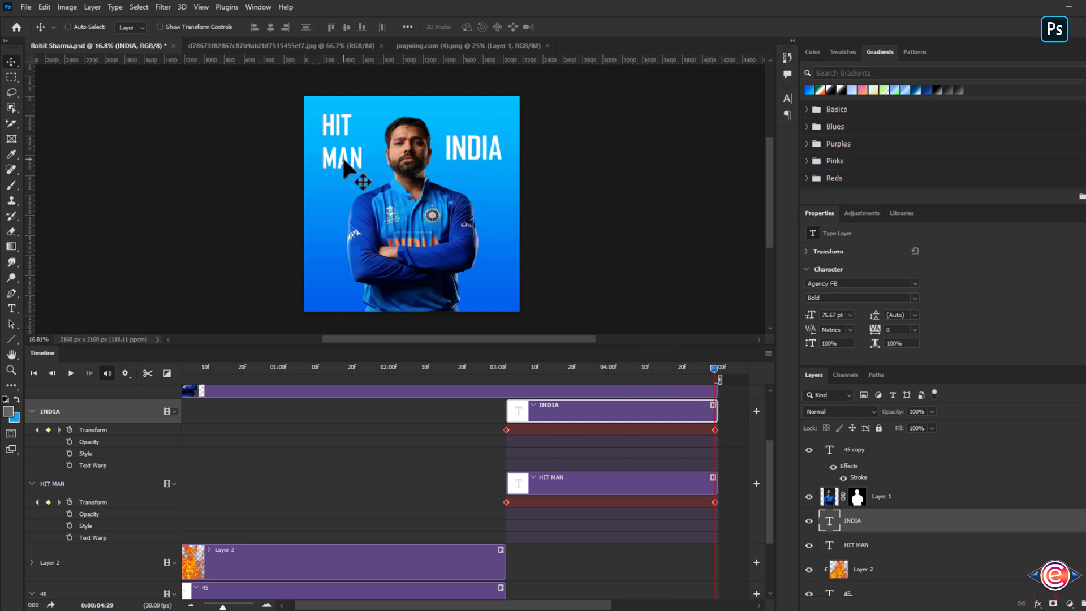
pyautogui.moveTo(341, 155); pyautogui.dragTo(358, 169)
pyautogui.click(899, 546)
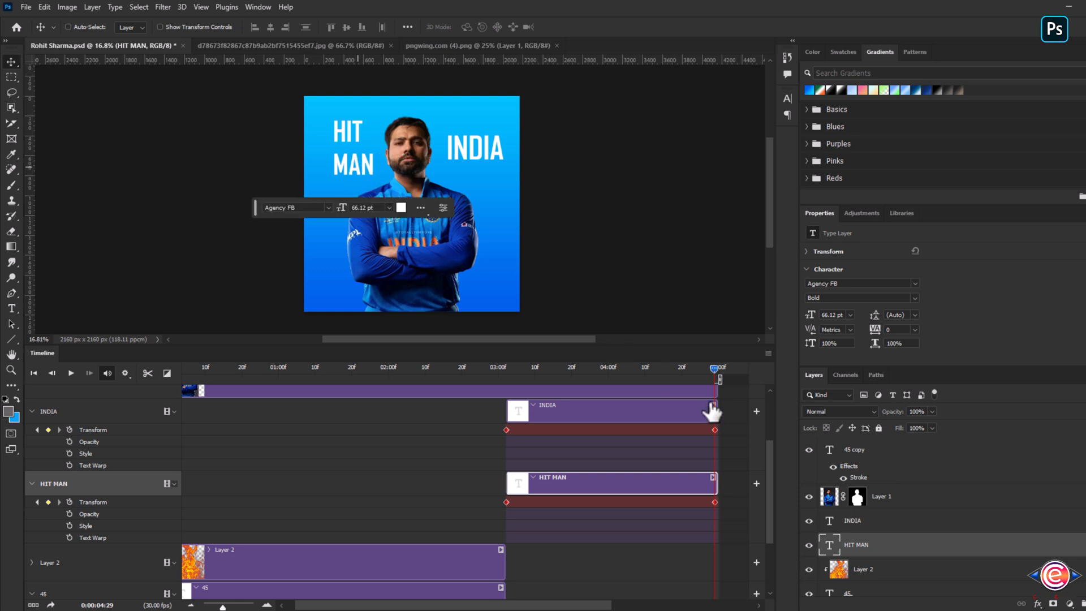
pyautogui.click(900, 530)
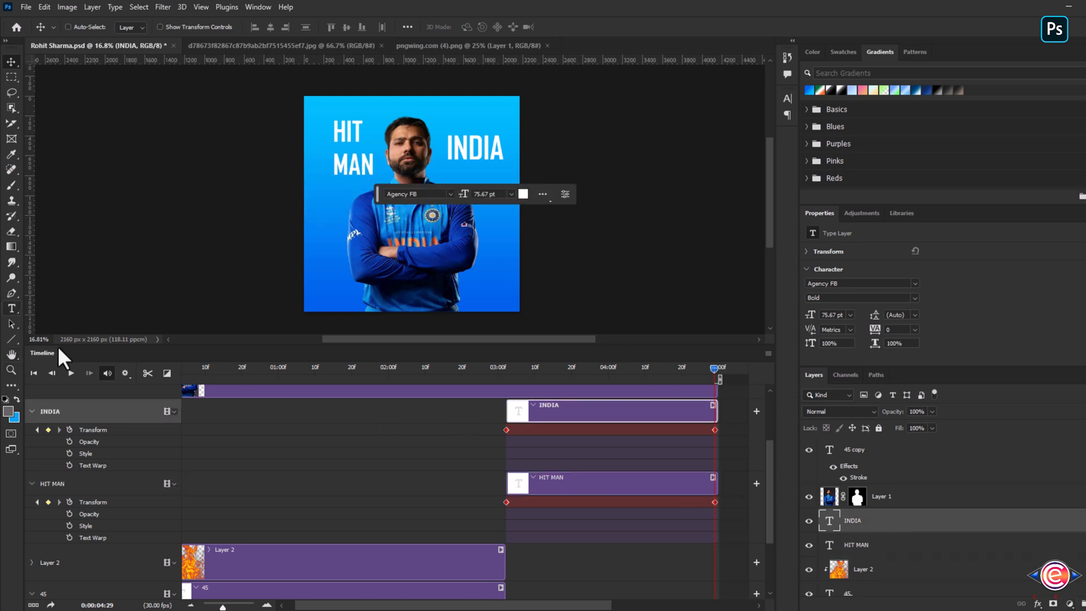
# - Draw a short horizontal line between HIT and MAN with no fill and an 18.33 px blue stroke
pyautogui.click(11, 339)
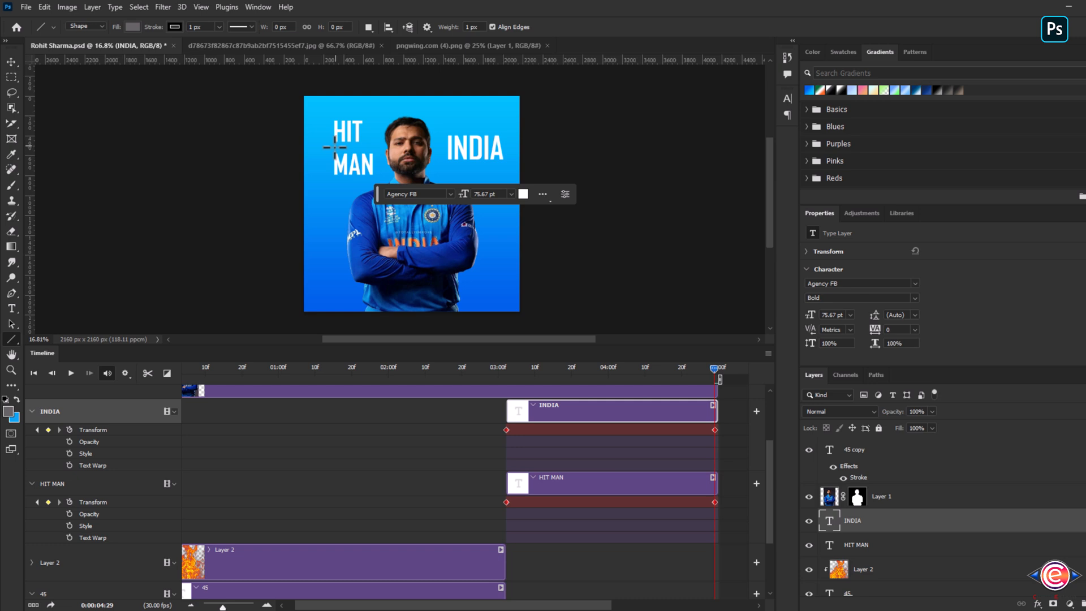
pyautogui.moveTo(335, 146); pyautogui.dragTo(352, 147)
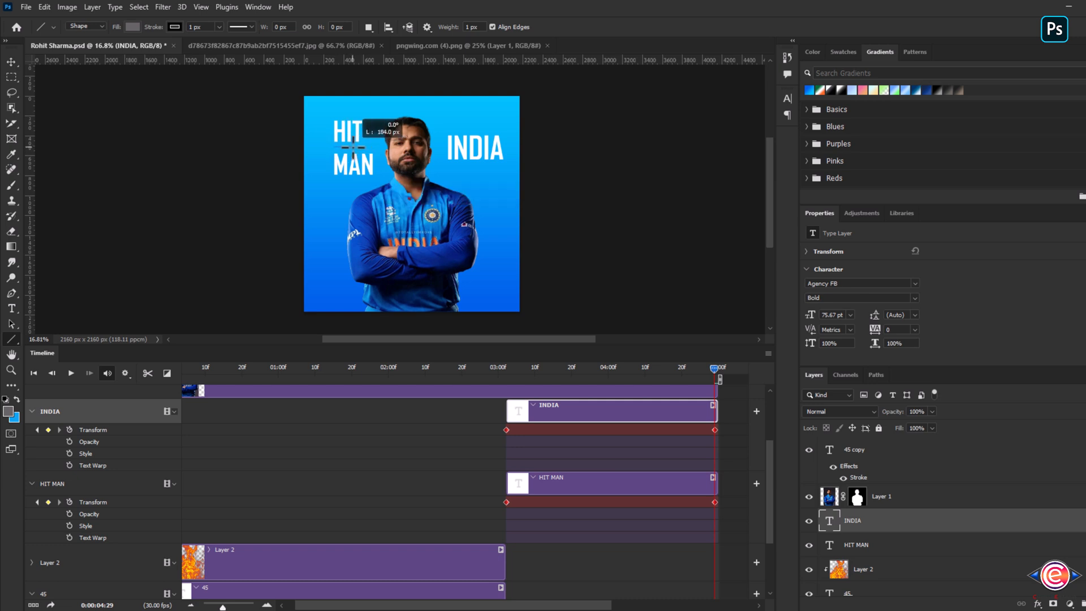
pyautogui.click(134, 26)
pyautogui.click(62, 50)
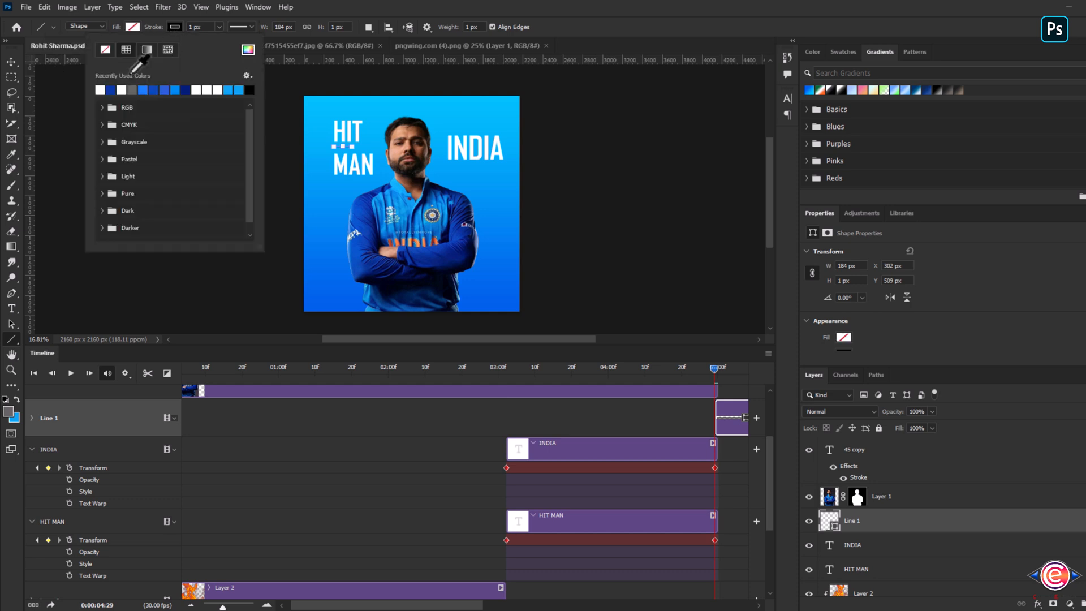
pyautogui.click(111, 89)
pyautogui.click(218, 27)
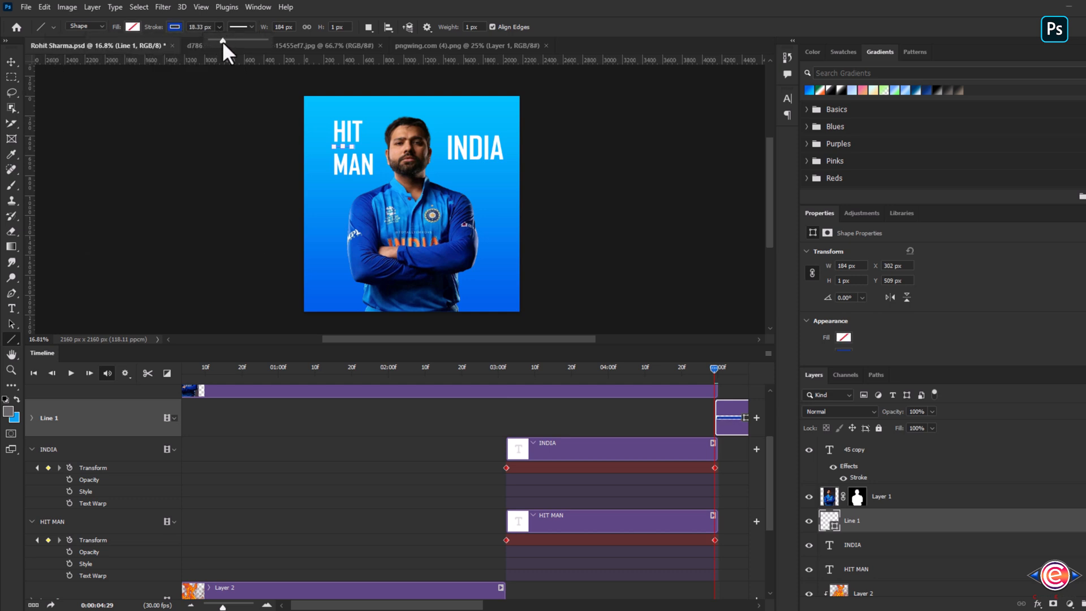
# - Move the line off the canvas to the left of the HIT MAN text
pyautogui.click(13, 62)
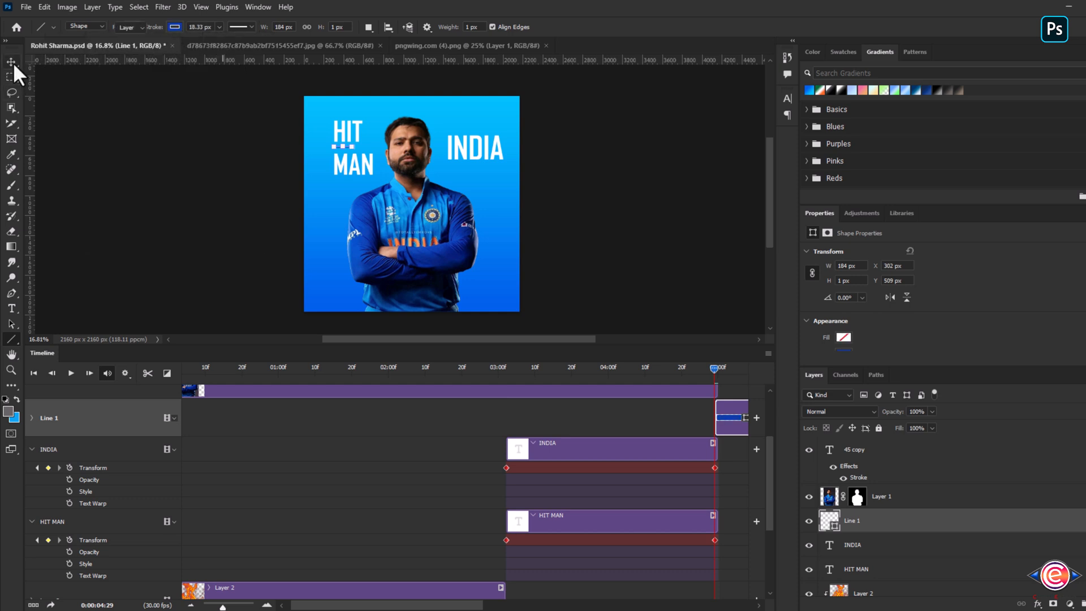
pyautogui.moveTo(346, 160); pyautogui.dragTo(289, 147)
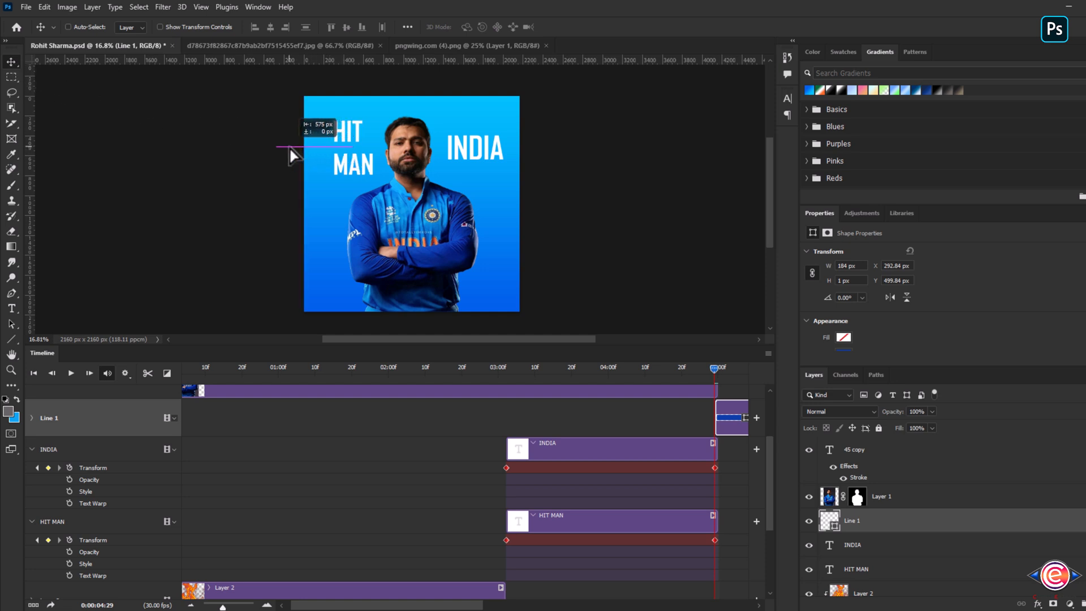
pyautogui.moveTo(290, 147); pyautogui.dragTo(289, 147)
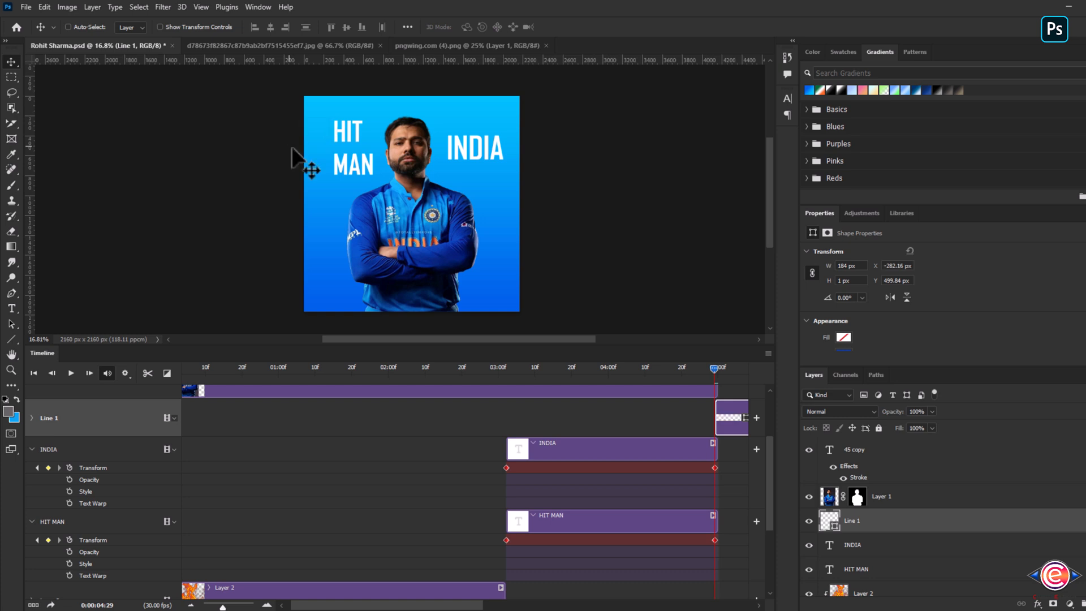
# - Trim the Line 1 clip so it runs alongside the text clips from 3 seconds to the end
pyautogui.moveTo(699, 423); pyautogui.dragTo(516, 430)
pyautogui.moveTo(500, 608); pyautogui.dragTo(675, 607)
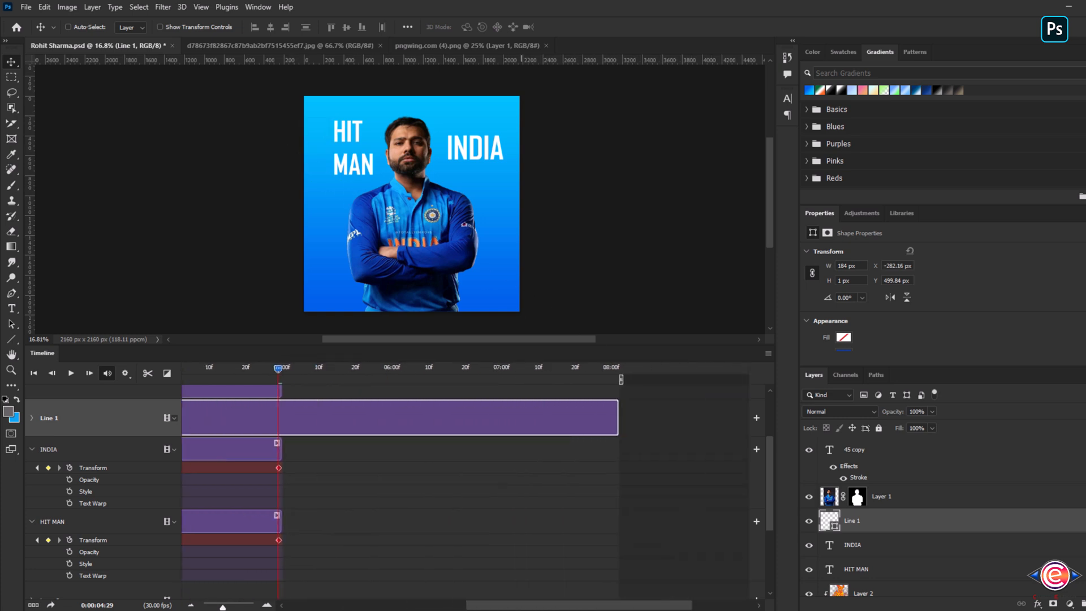
pyautogui.moveTo(618, 417); pyautogui.dragTo(278, 412)
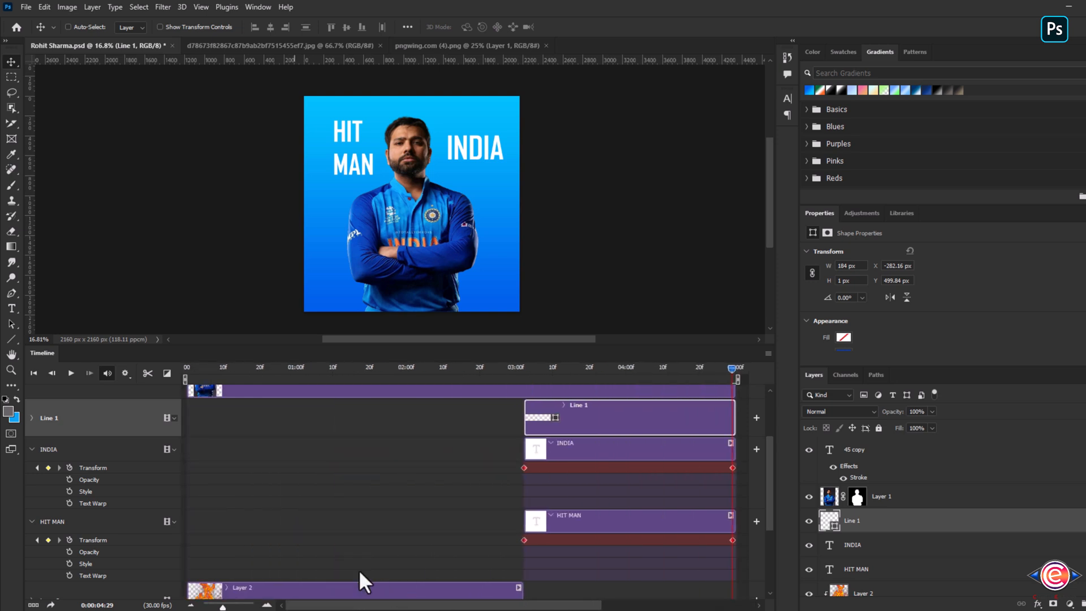
# - At the clip start, add Vector Mask Position and Opacity keyframes to Line 1 with opacity 0%
pyautogui.click(32, 417)
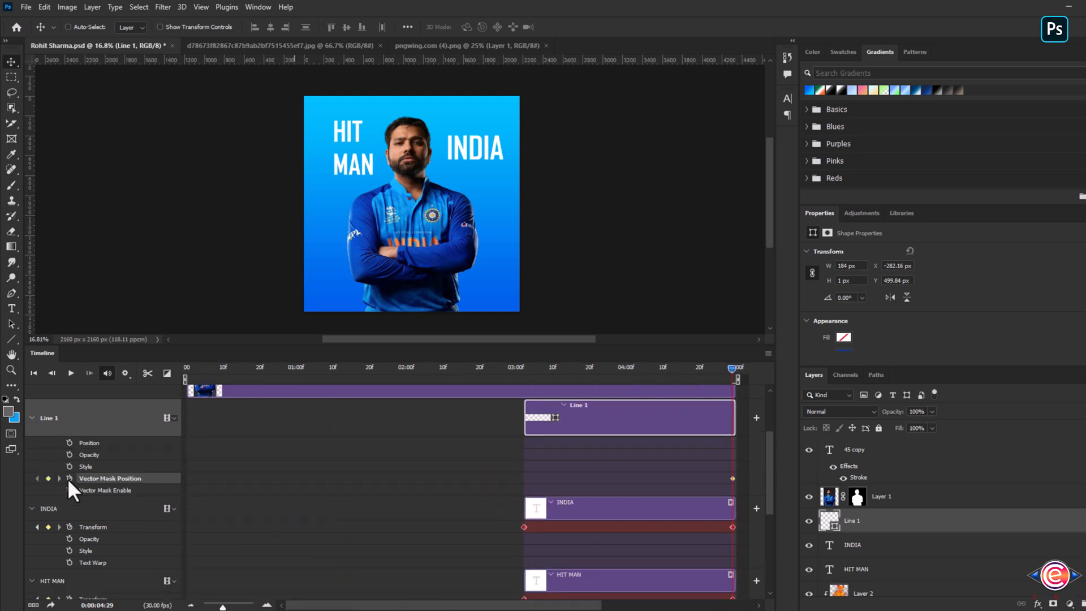
pyautogui.moveTo(730, 368); pyautogui.dragTo(523, 369)
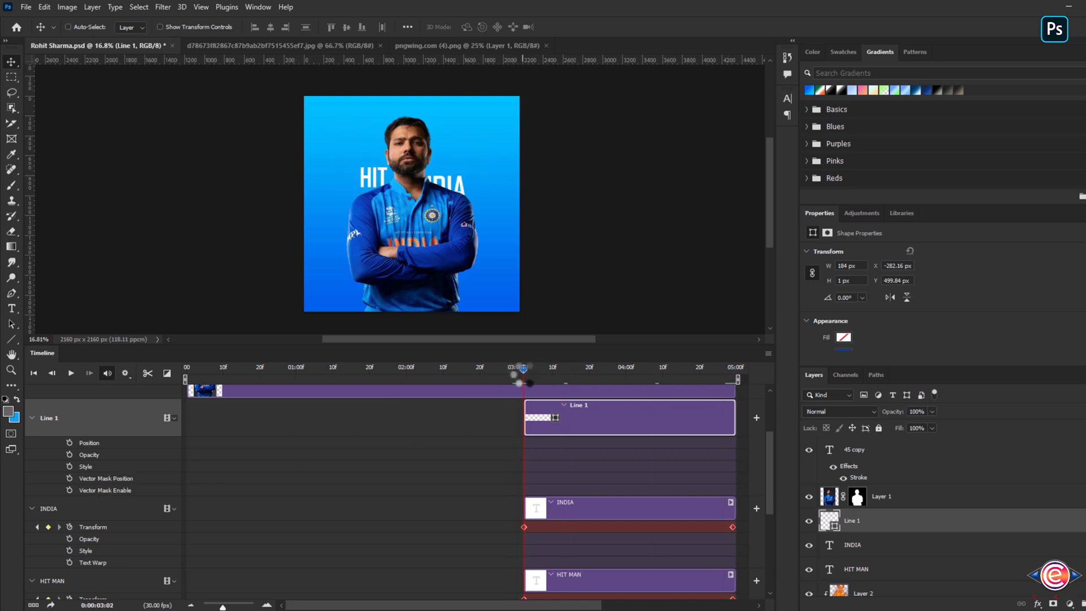
pyautogui.click(69, 478)
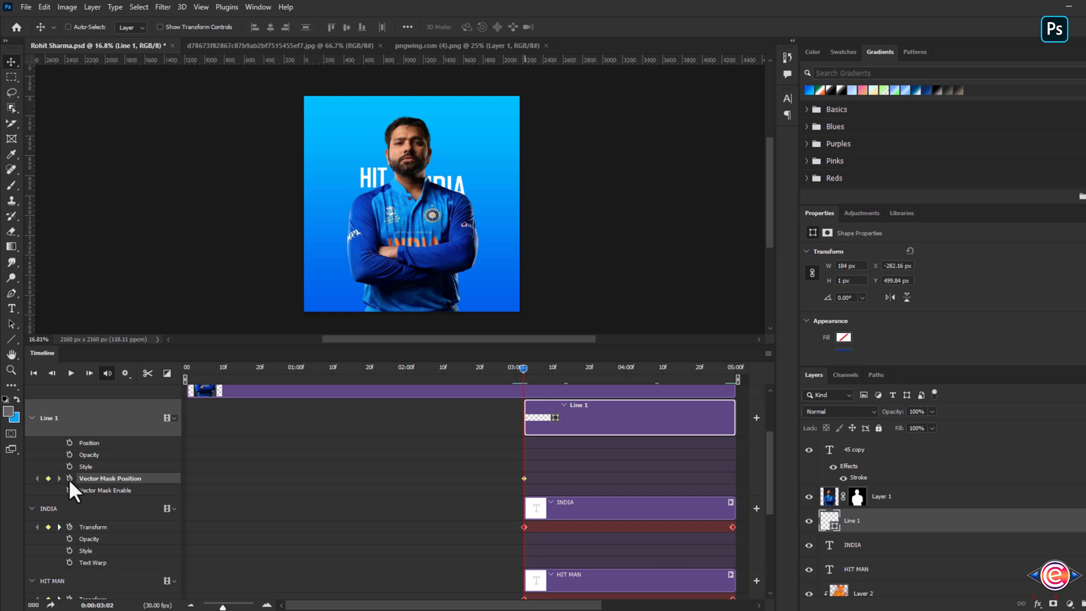
pyautogui.click(68, 455)
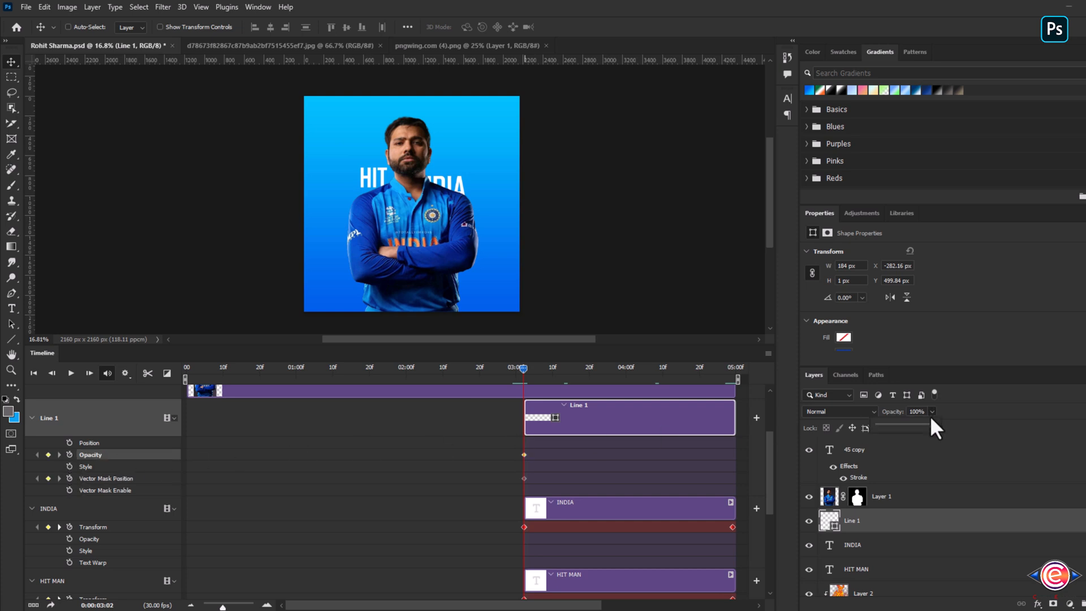
pyautogui.moveTo(933, 426); pyautogui.dragTo(851, 430)
# - At the final frame, set Line 1's opacity to 100% and move the line under the HIT text
pyautogui.press('space')
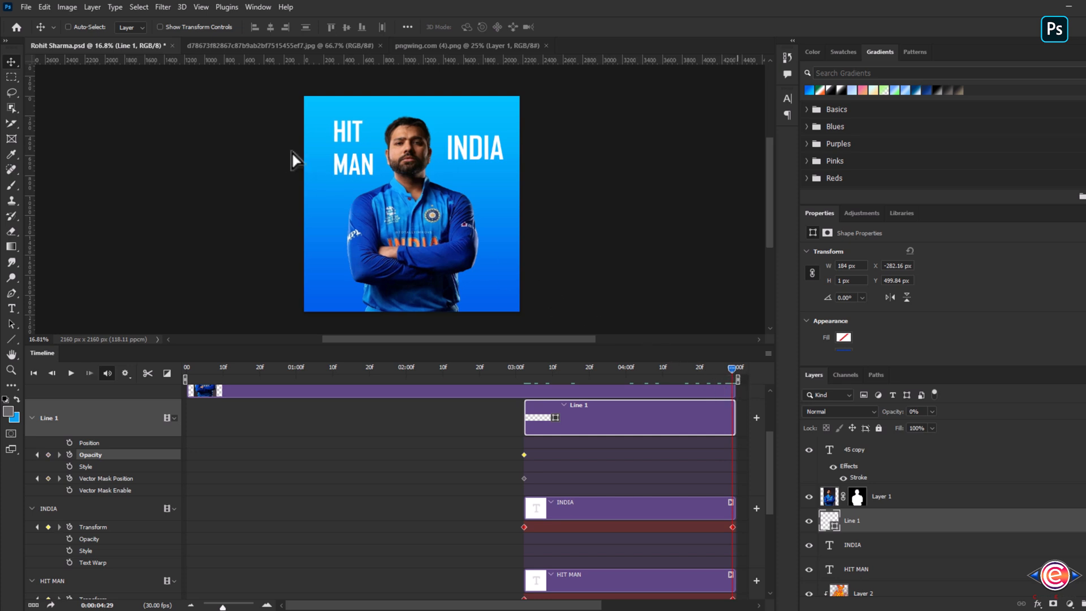
pyautogui.moveTo(293, 160); pyautogui.dragTo(347, 165)
pyautogui.hotkey('ctrl', 'z')
pyautogui.moveTo(932, 424); pyautogui.dragTo(1009, 433)
pyautogui.moveTo(284, 162); pyautogui.dragTo(343, 163)
# - Return to the clip start and add an opacity keyframe to the INDIA text at 0% opacity
pyautogui.moveTo(730, 368); pyautogui.dragTo(745, 386)
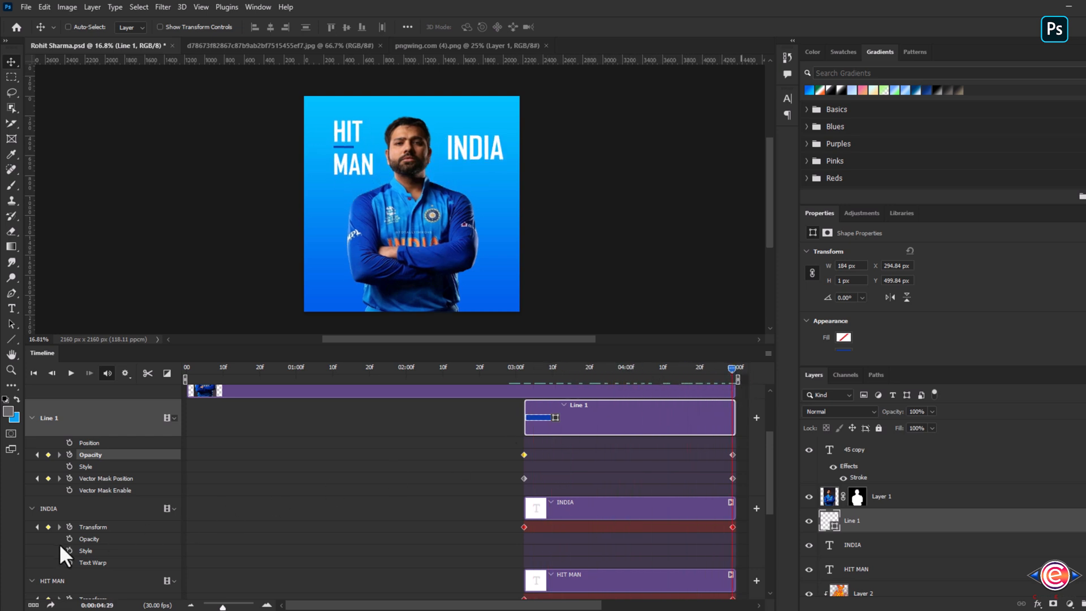
pyautogui.moveTo(732, 385); pyautogui.dragTo(523, 403)
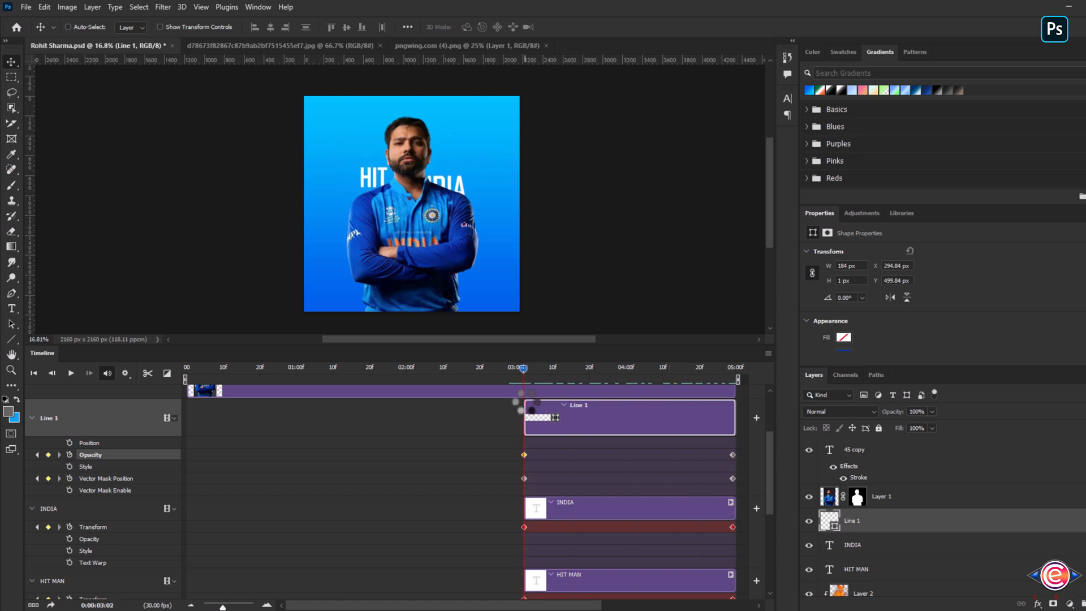
pyautogui.click(69, 539)
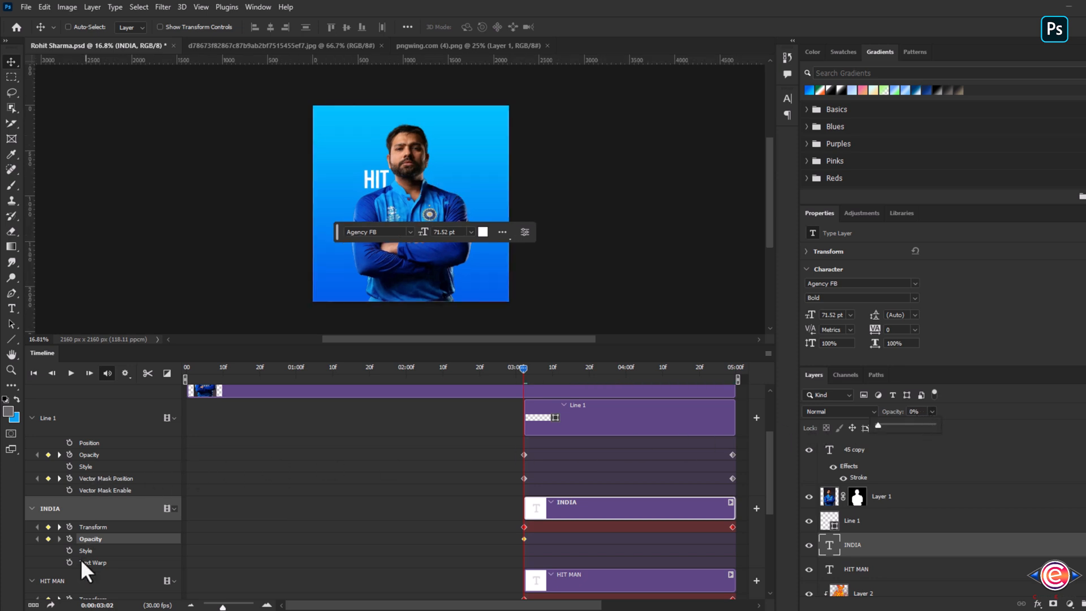
# - Set the HIT MAN layer's opacity to 0% at the clip start
pyautogui.click(874, 569)
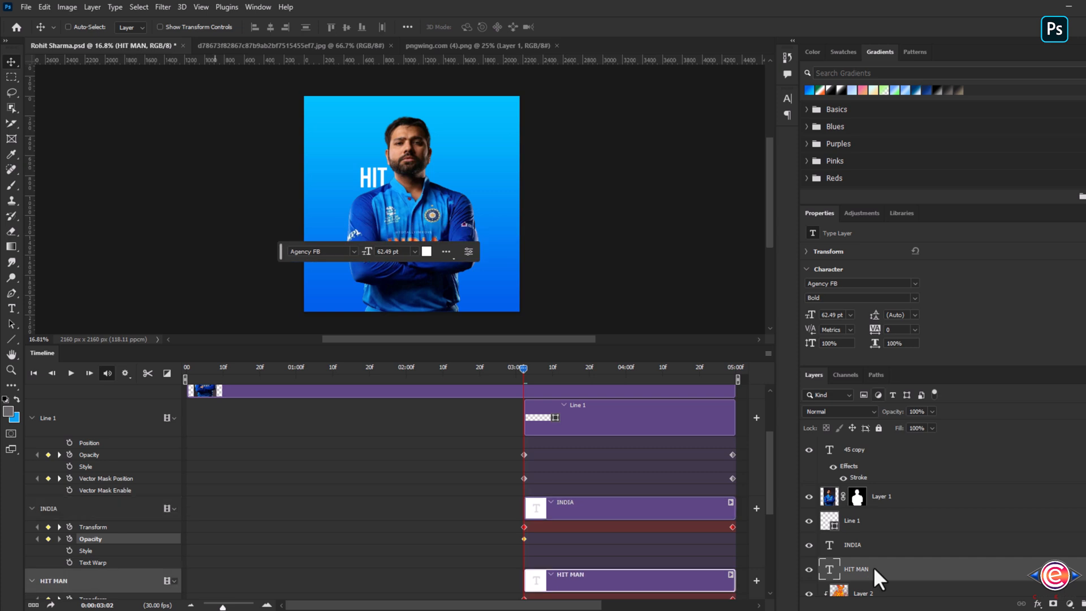
pyautogui.click(932, 411)
pyautogui.moveTo(932, 423); pyautogui.dragTo(835, 426)
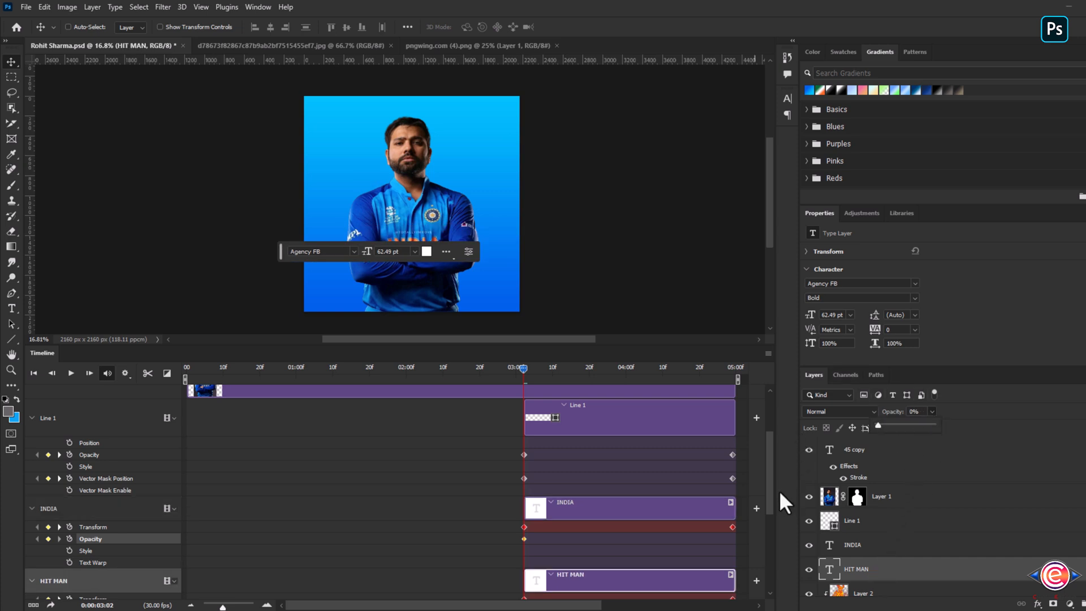
# - At the final frame, raise the HIT MAN and INDIA layers' opacity to 100%
pyautogui.moveTo(523, 367); pyautogui.dragTo(732, 367)
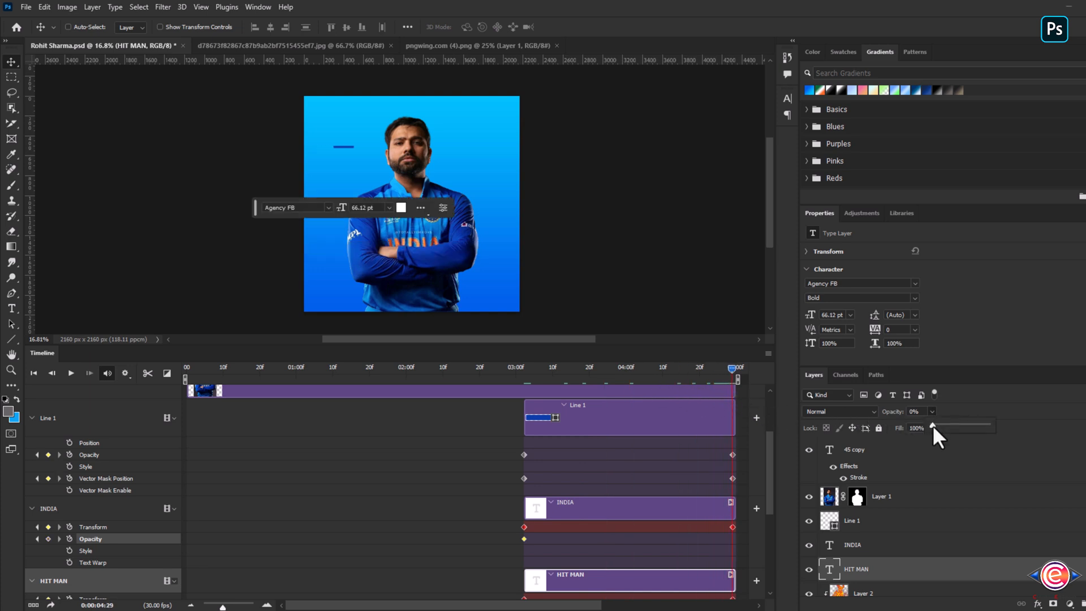
pyautogui.moveTo(933, 425); pyautogui.dragTo(989, 427)
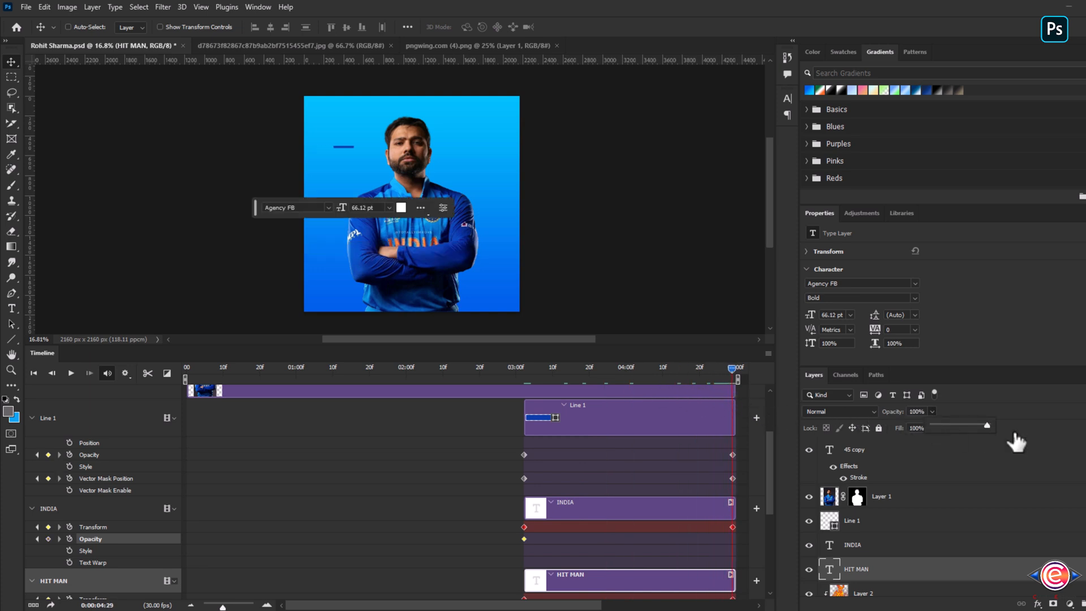
pyautogui.click(858, 545)
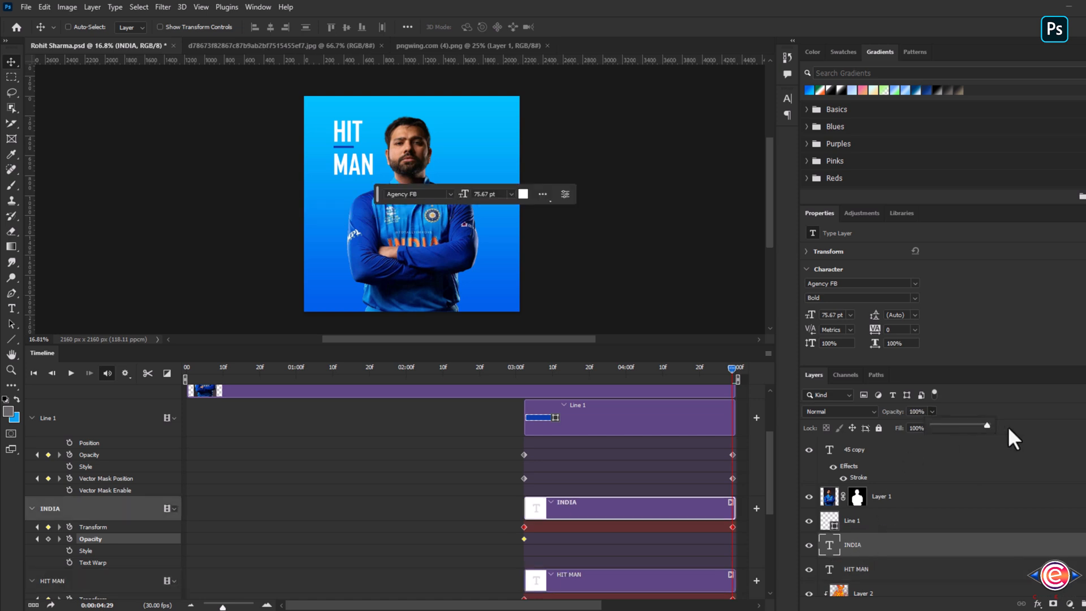
pyautogui.click(961, 543)
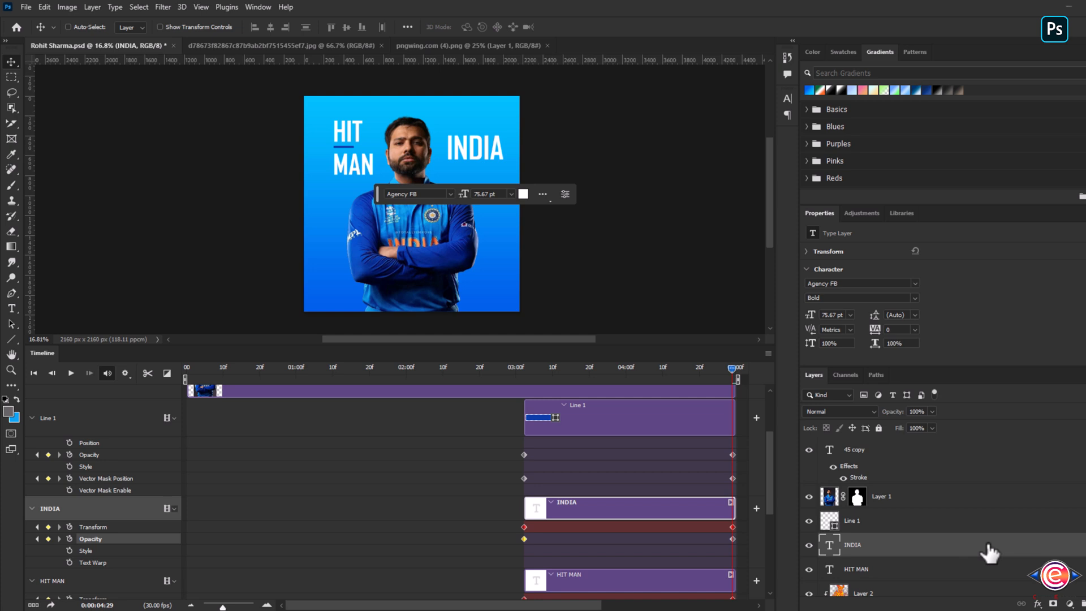
# - Apply a Gradient Overlay with an orange-white-green gradient at 90° angle to the INDIA text
pyautogui.doubleClick(987, 545)
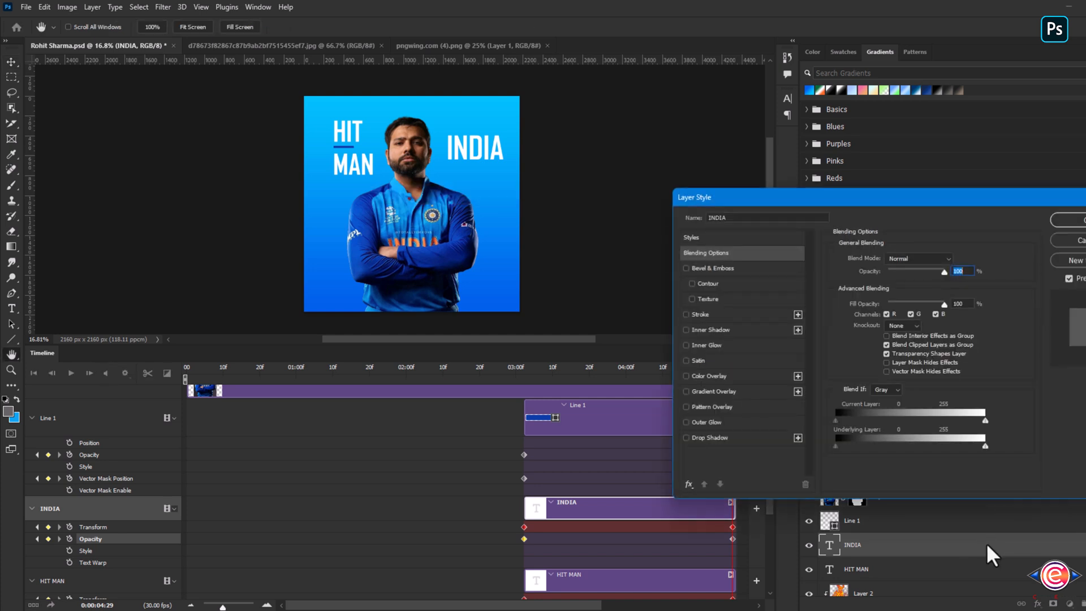
pyautogui.click(704, 390)
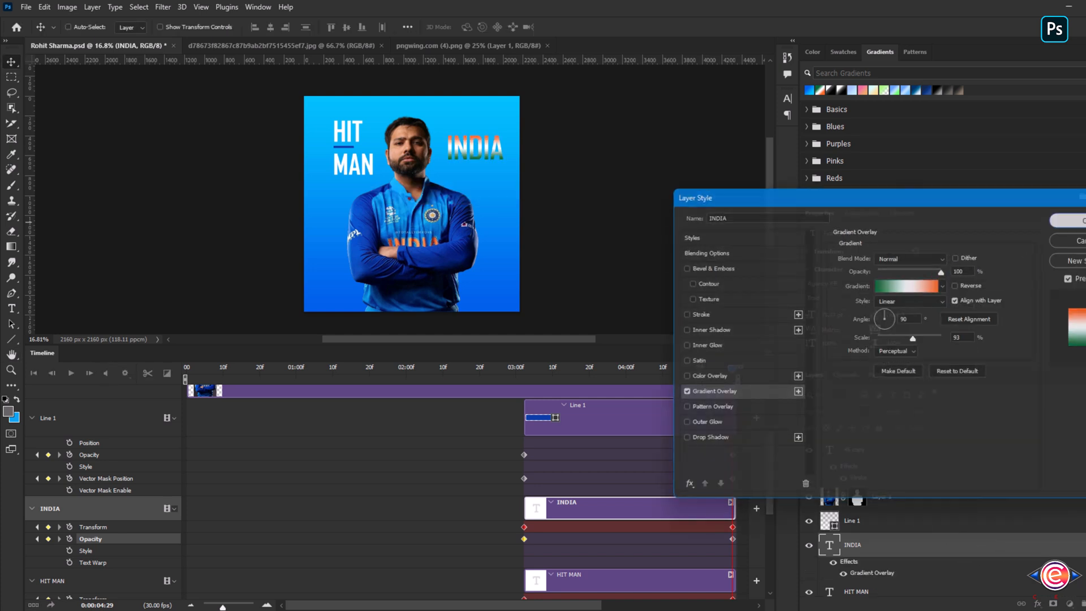
pyautogui.click(1068, 220)
# - At about 3:02, add an opacity keyframe to the HIT MAN layer at 0%
pyautogui.moveTo(734, 367); pyautogui.dragTo(545, 367)
pyautogui.moveTo(562, 404); pyautogui.dragTo(524, 427)
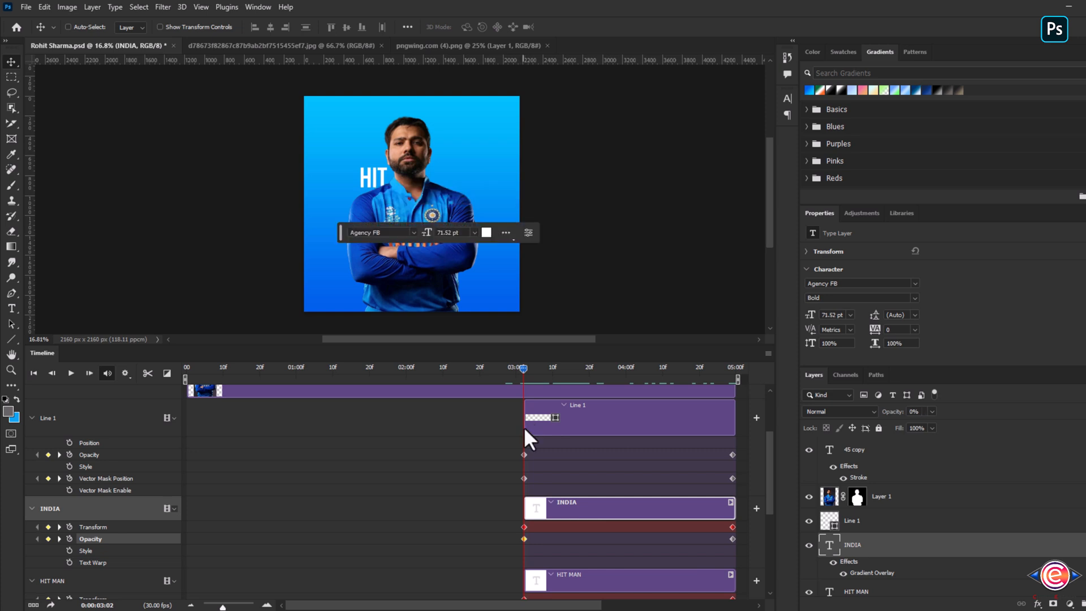
pyautogui.click(100, 579)
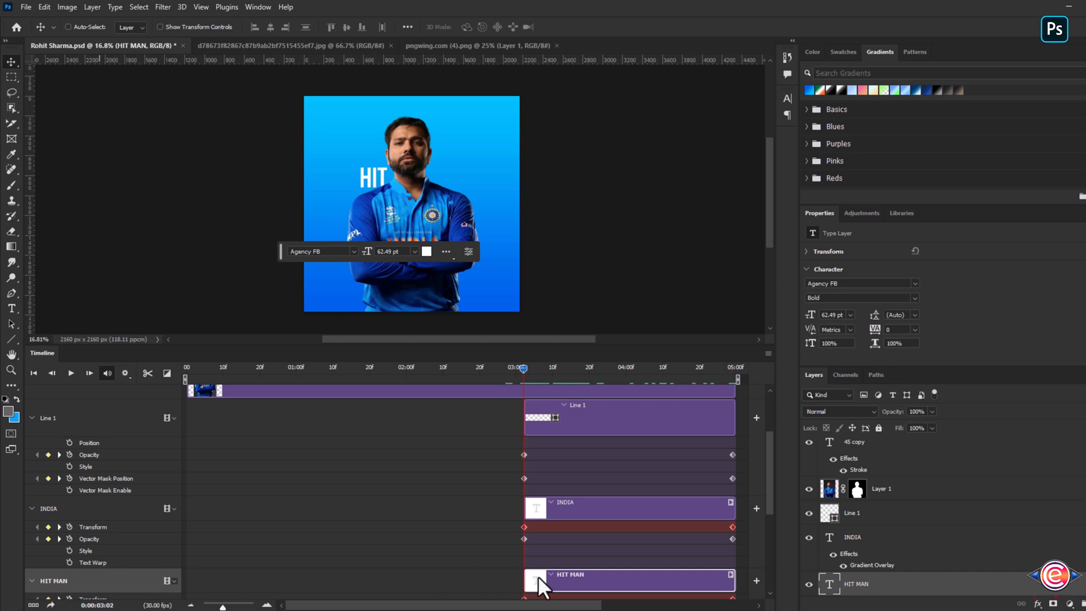
pyautogui.scroll(-2, 538, 575)
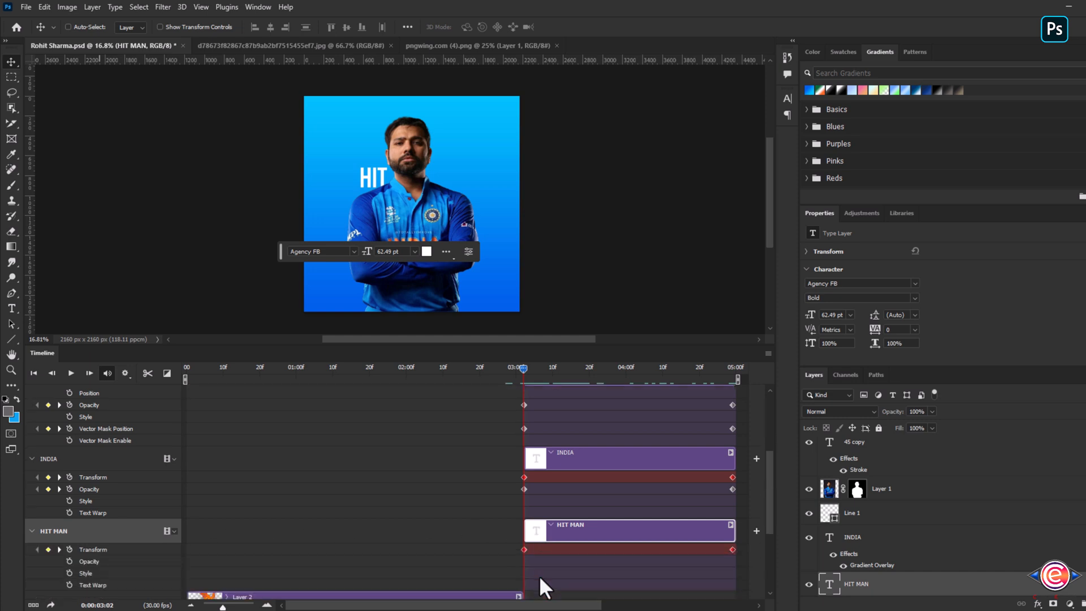
pyautogui.click(69, 561)
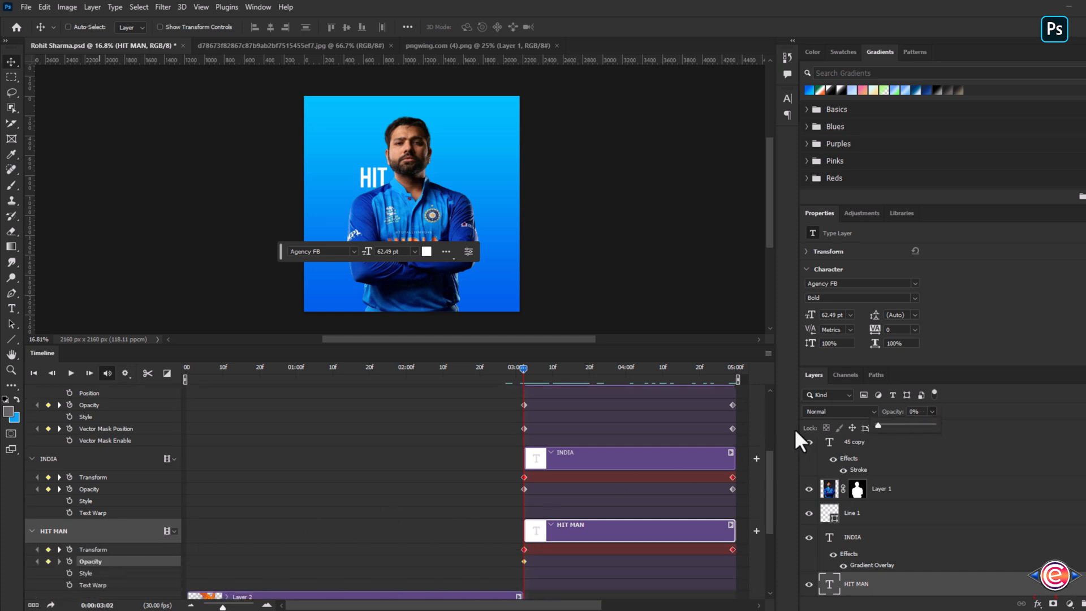
# - At the final frame, set the HIT MAN layer's opacity to 100%
pyautogui.moveTo(528, 369); pyautogui.dragTo(735, 369)
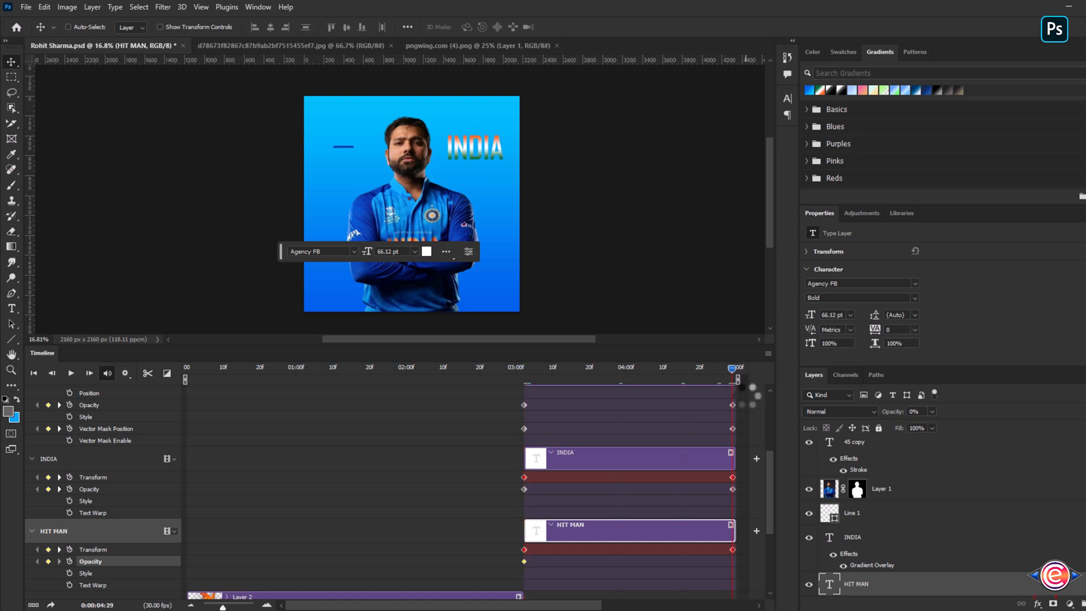
pyautogui.click(932, 409)
pyautogui.moveTo(932, 422); pyautogui.dragTo(1054, 442)
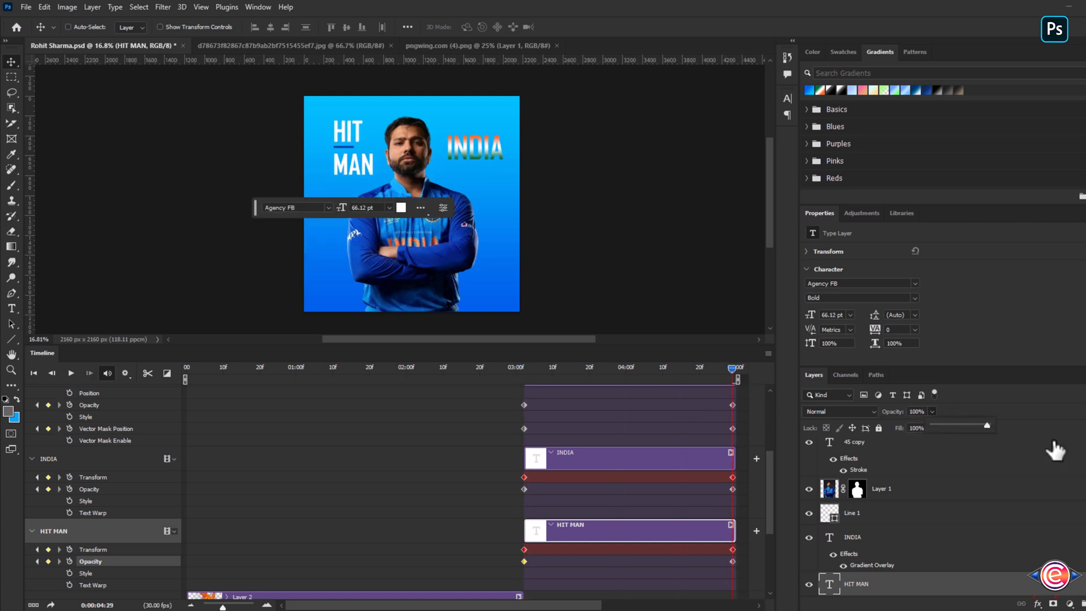
pyautogui.click(1043, 443)
# - Fit the canvas to the screen and play the animation from the start
pyautogui.moveTo(731, 369); pyautogui.dragTo(120, 408)
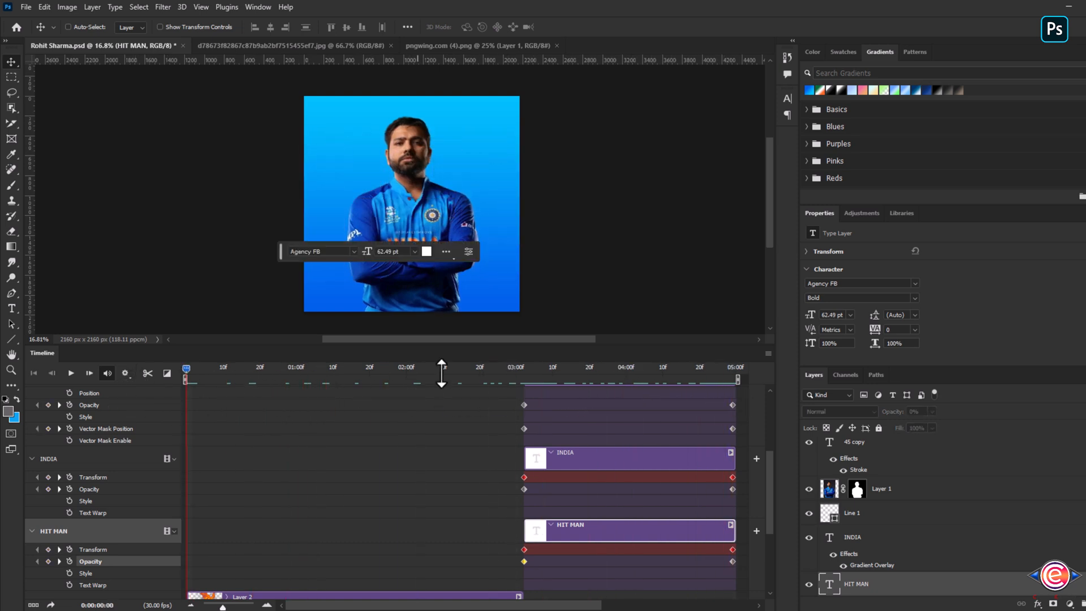
pyautogui.moveTo(713, 345); pyautogui.dragTo(699, 444)
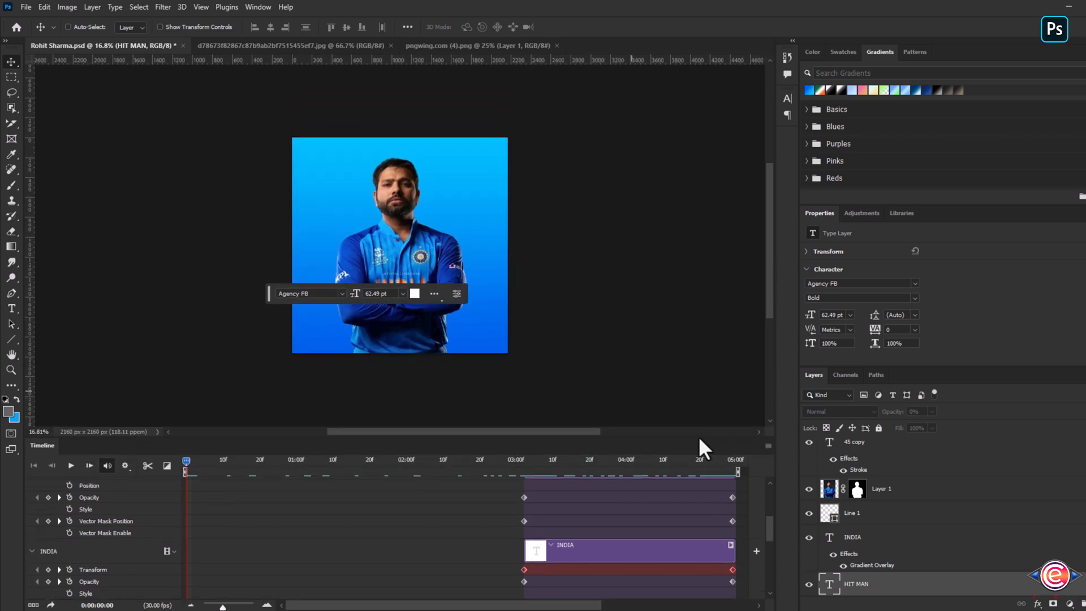
pyautogui.hotkey('ctrl', '0')
pyautogui.press('space')
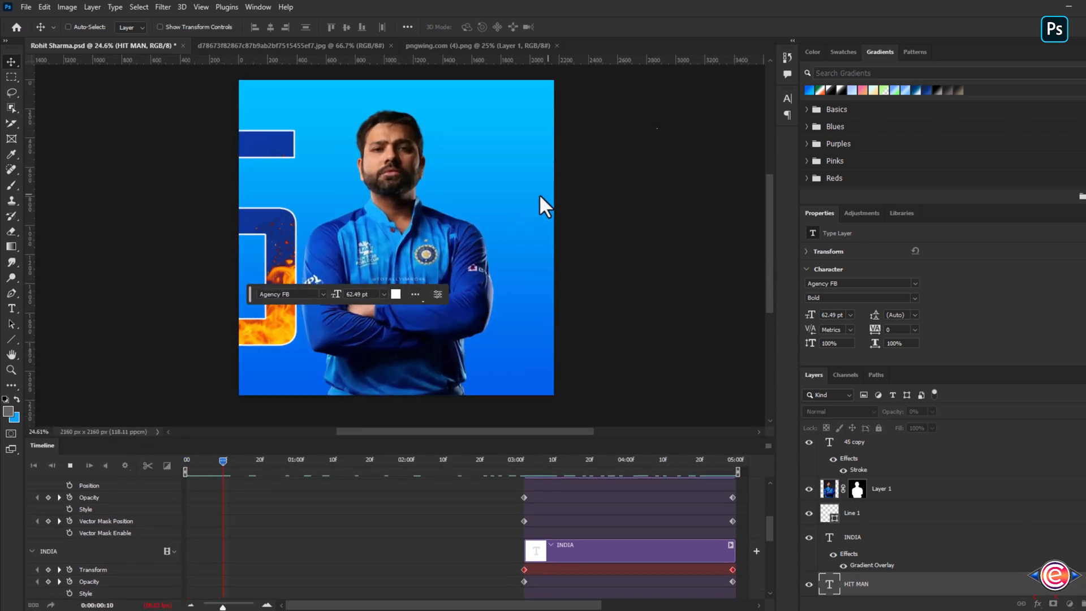
# - Move the contextual task bar below the canvas and pin its position
pyautogui.click(418, 293)
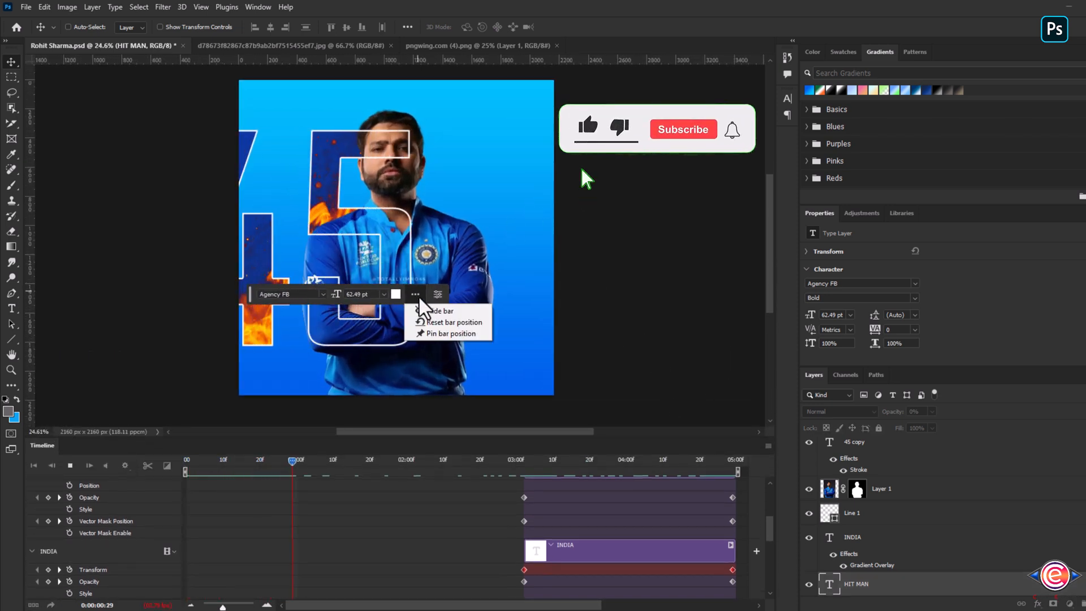
pyautogui.click(427, 330)
pyautogui.click(415, 293)
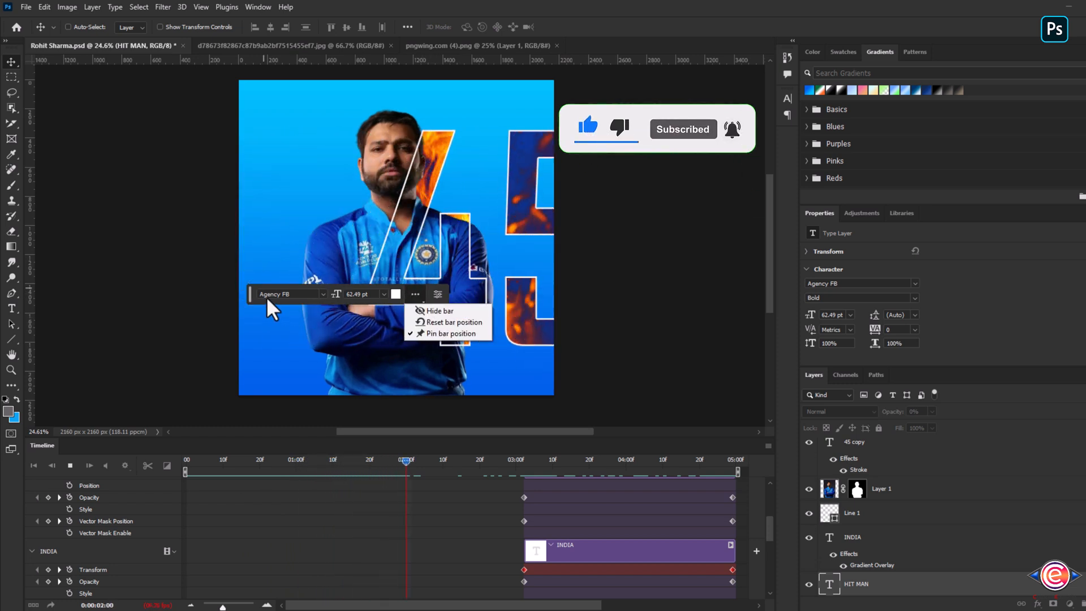
pyautogui.click(222, 299)
pyautogui.moveTo(249, 294); pyautogui.dragTo(571, 414)
pyautogui.click(736, 412)
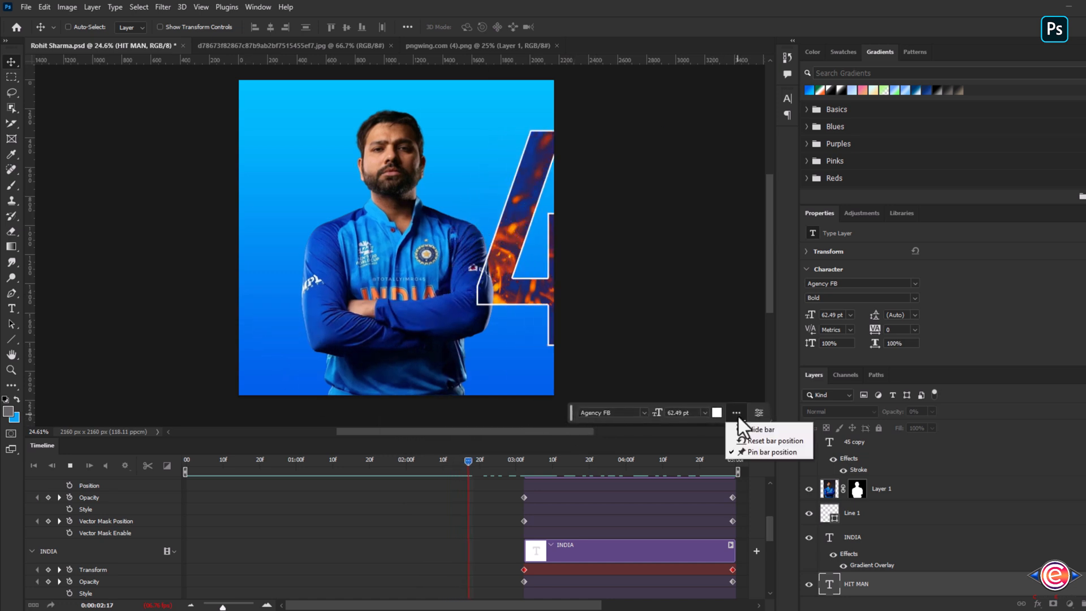
pyautogui.click(754, 448)
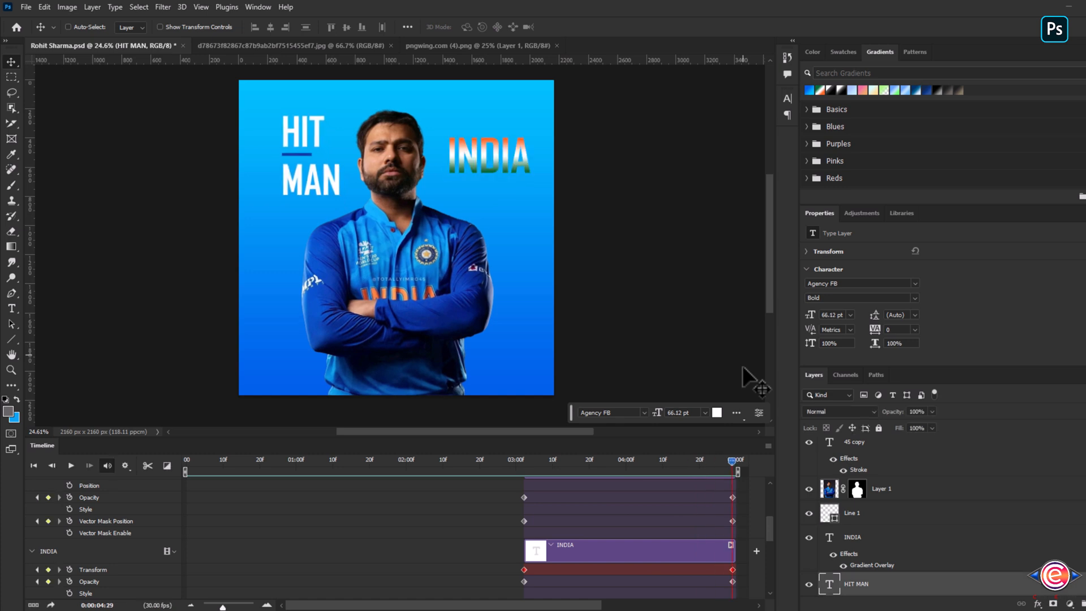
# - Stop playback and save the document
pyautogui.press('space')
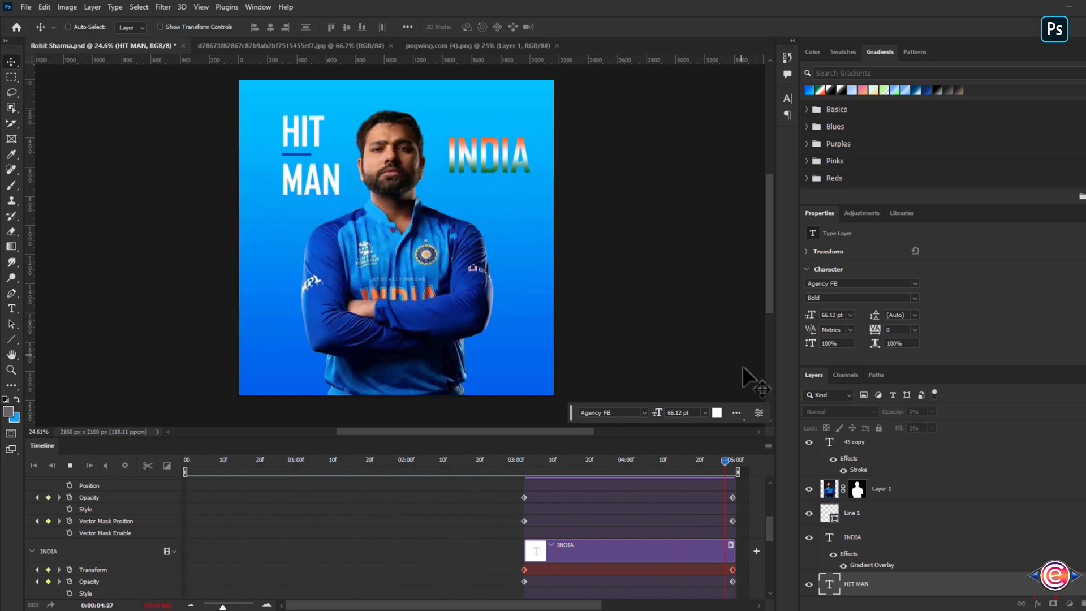
pyautogui.hotkey('ctrl', 's')
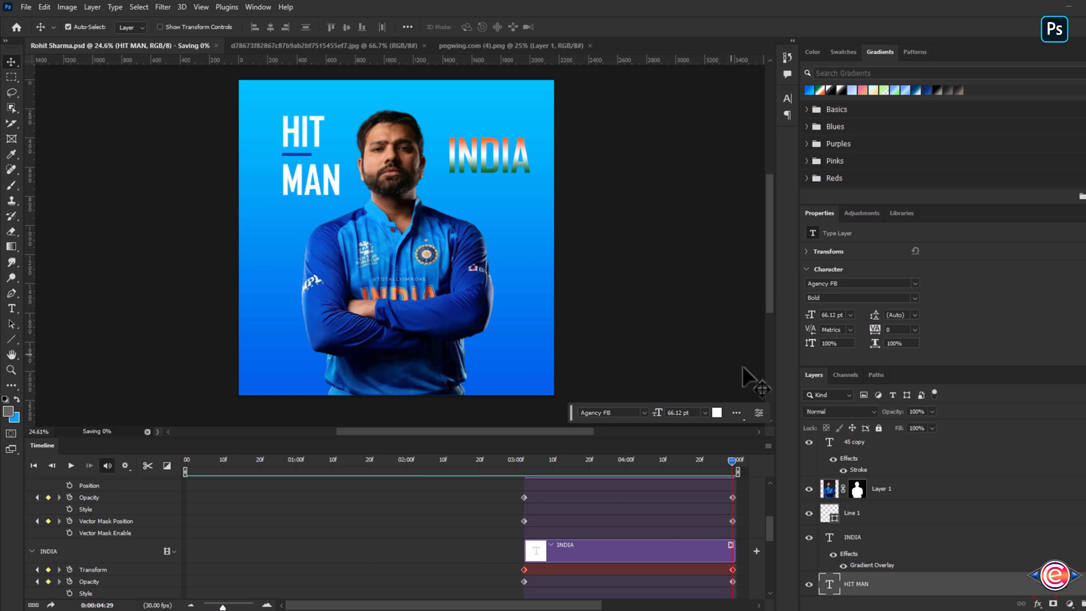